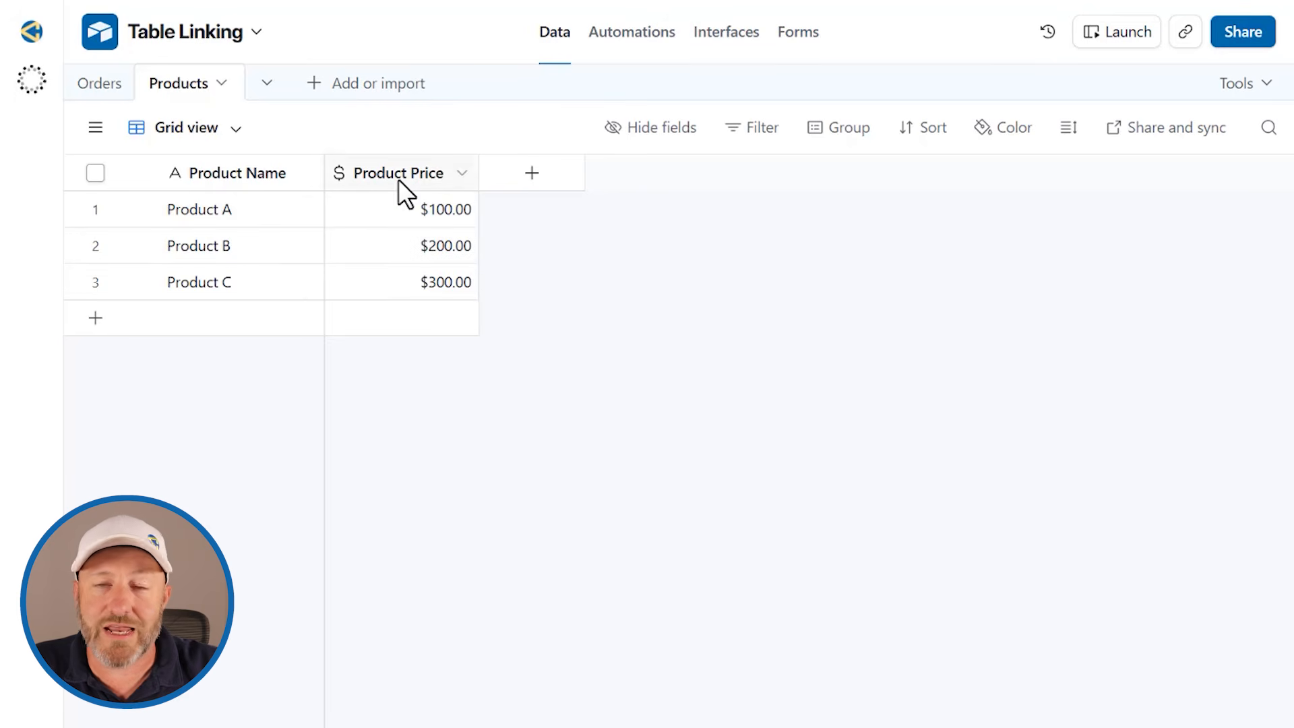
Add a linked record field to the Orders table that links to Products and allows multiple records.
click(108, 85)
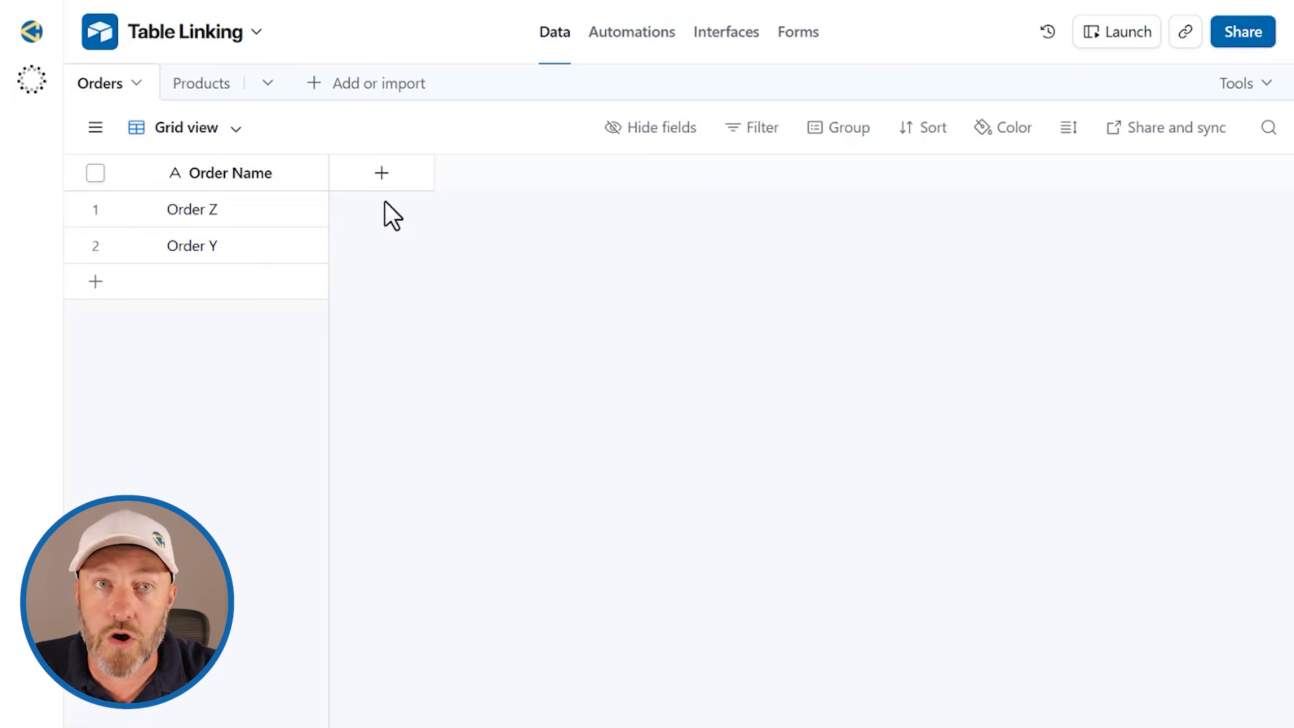
click(382, 173)
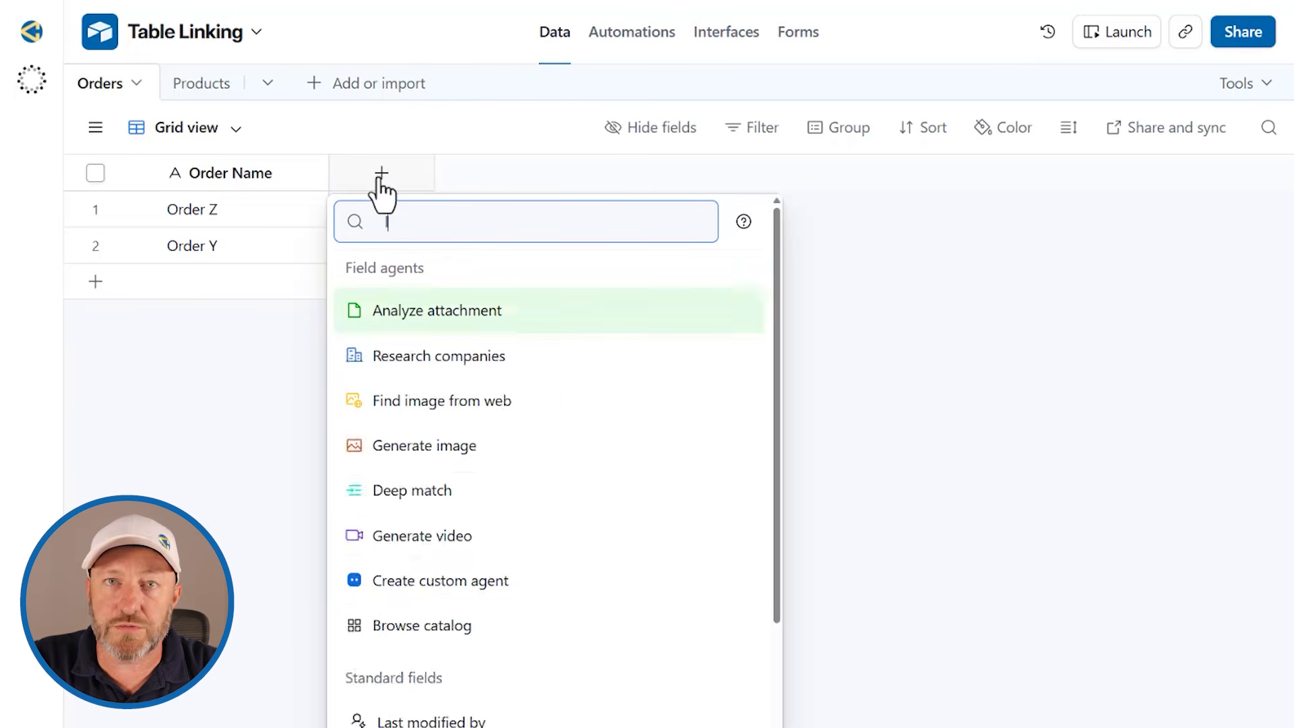
text(link)
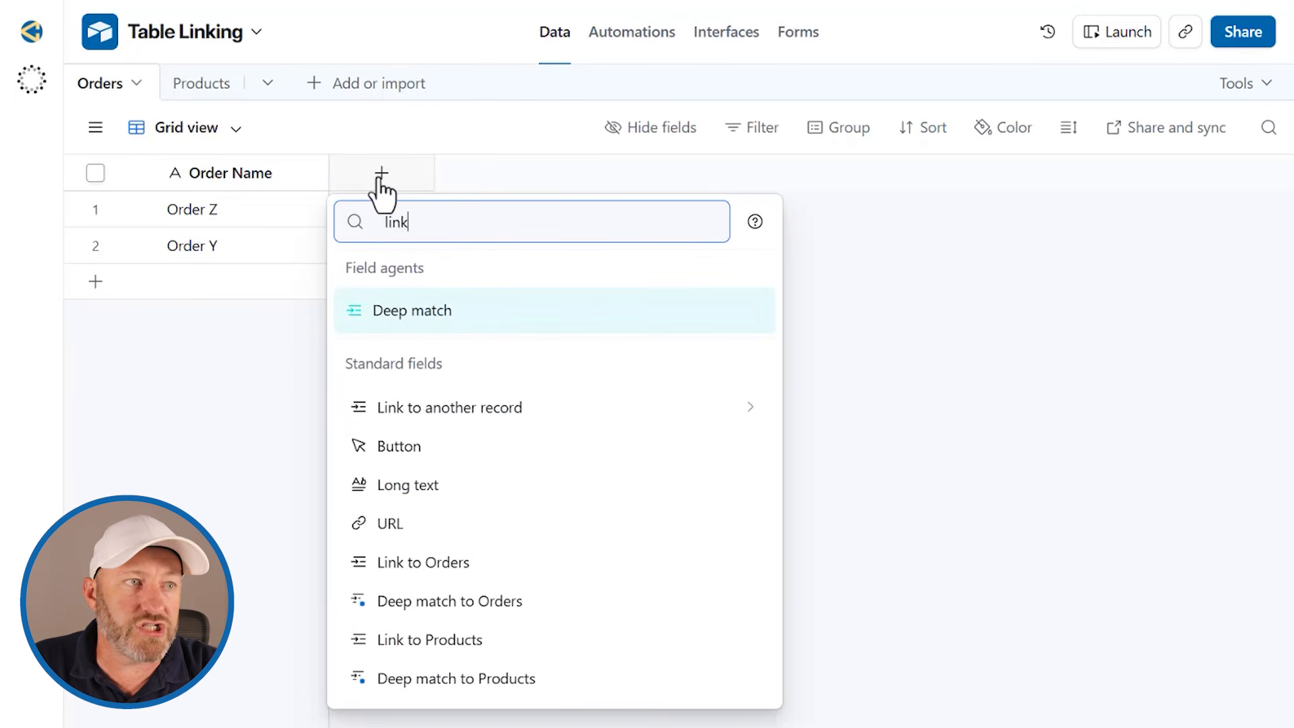
click(441, 408)
click(446, 406)
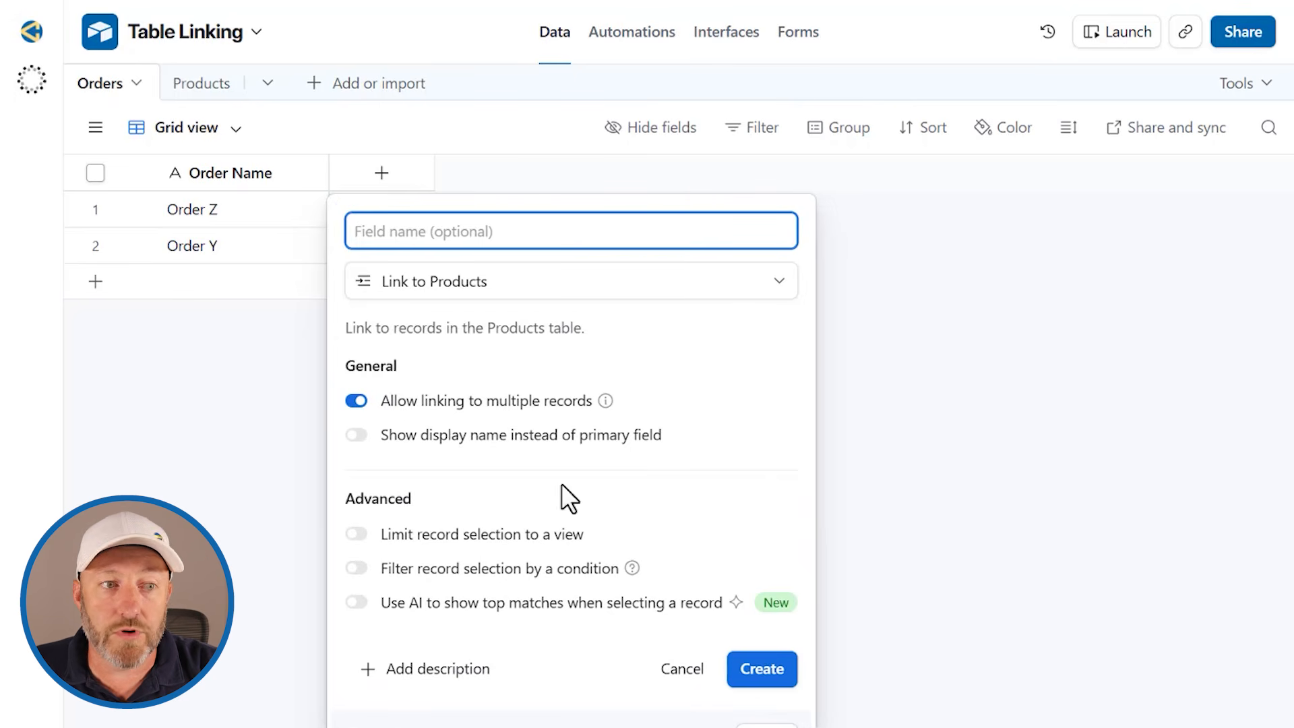
click(751, 676)
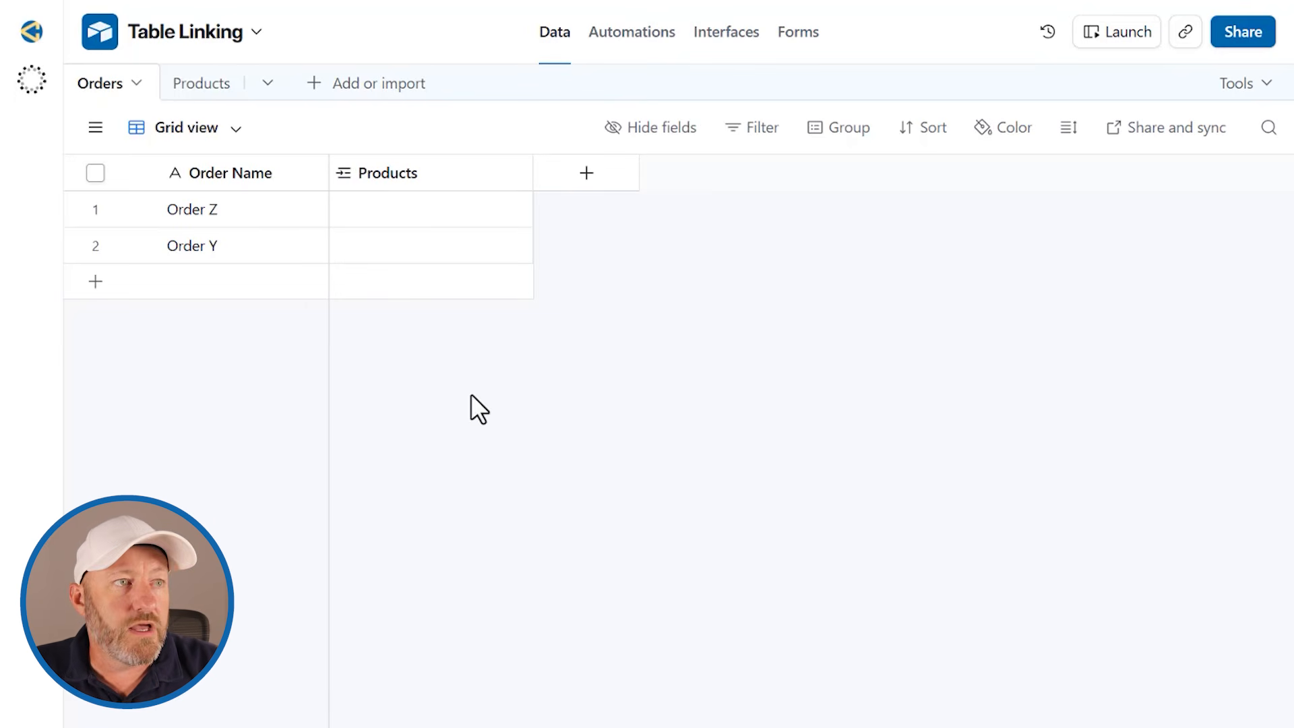
In the Products table, link Product A and Product B to Order Z.
click(201, 85)
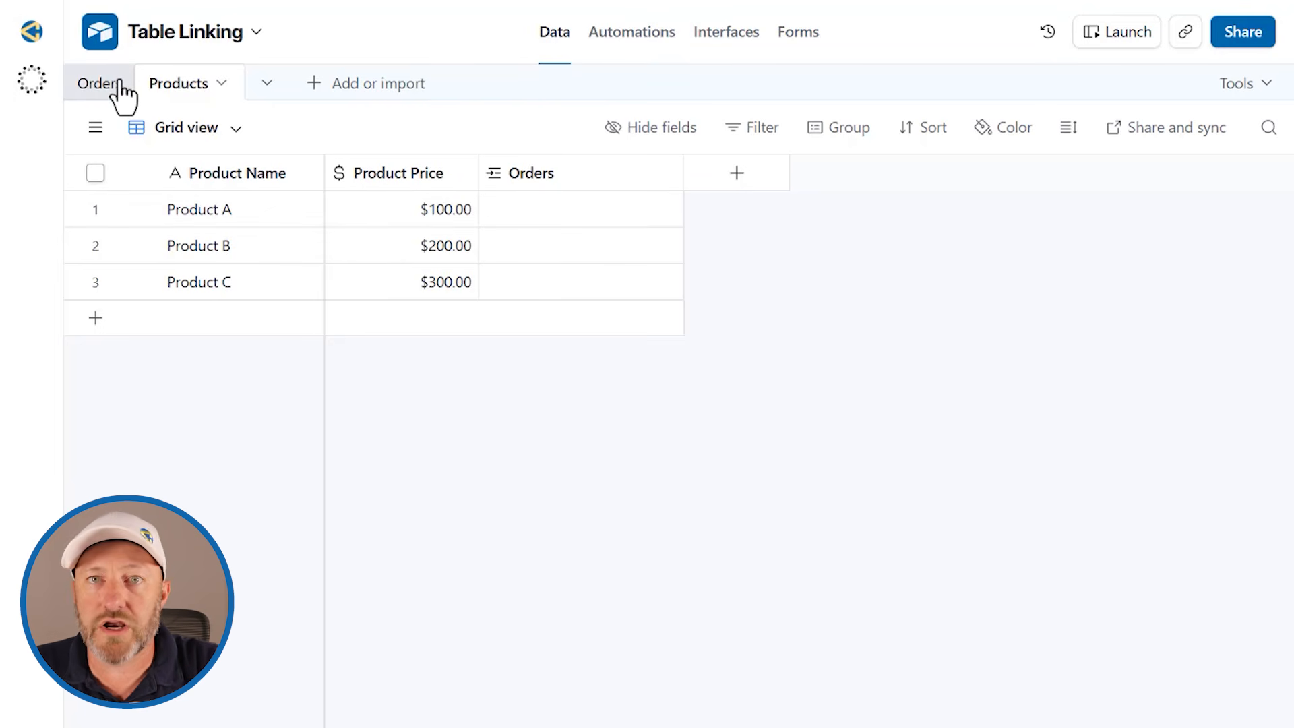
double_click(496, 209)
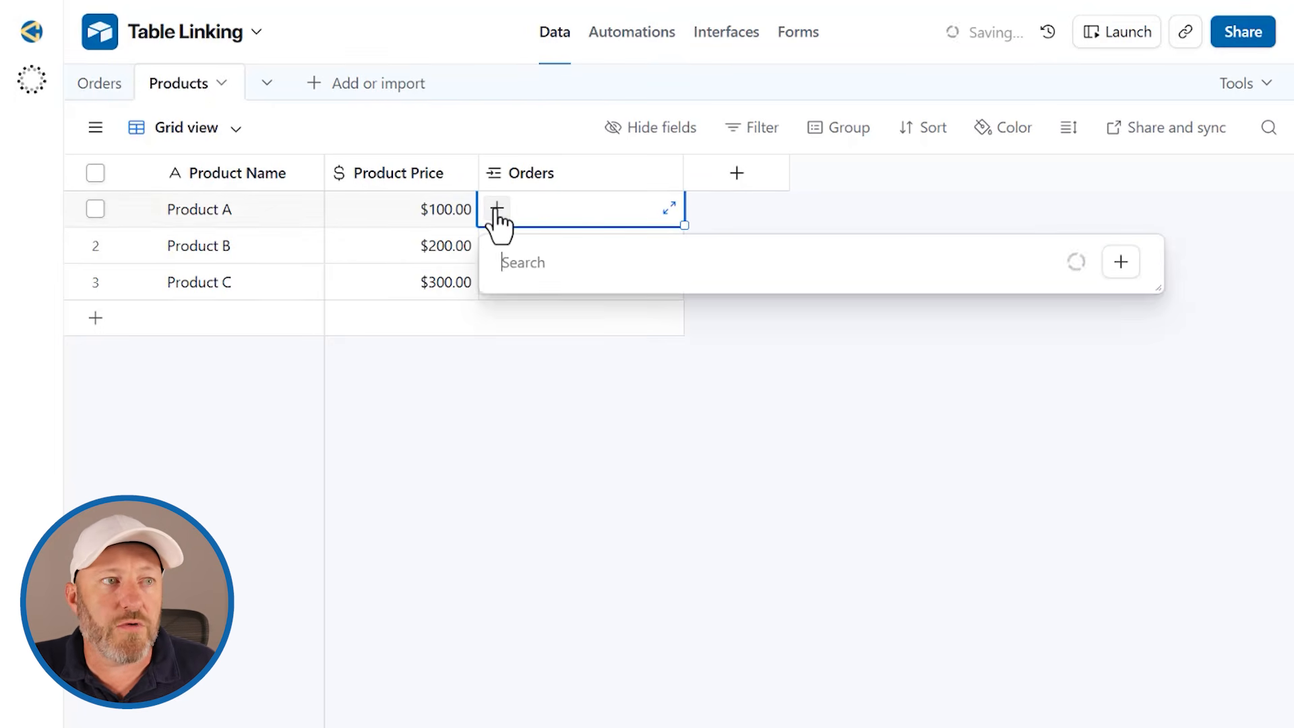
click(529, 350)
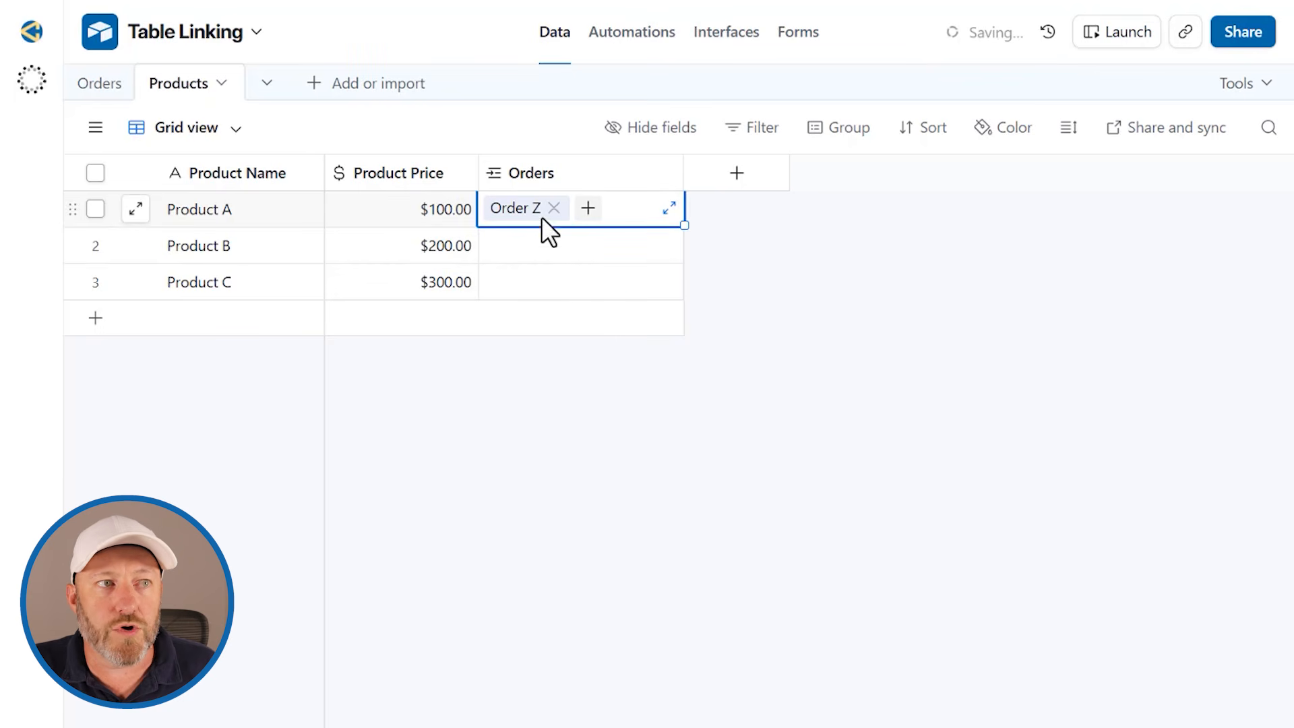
click(514, 251)
click(497, 245)
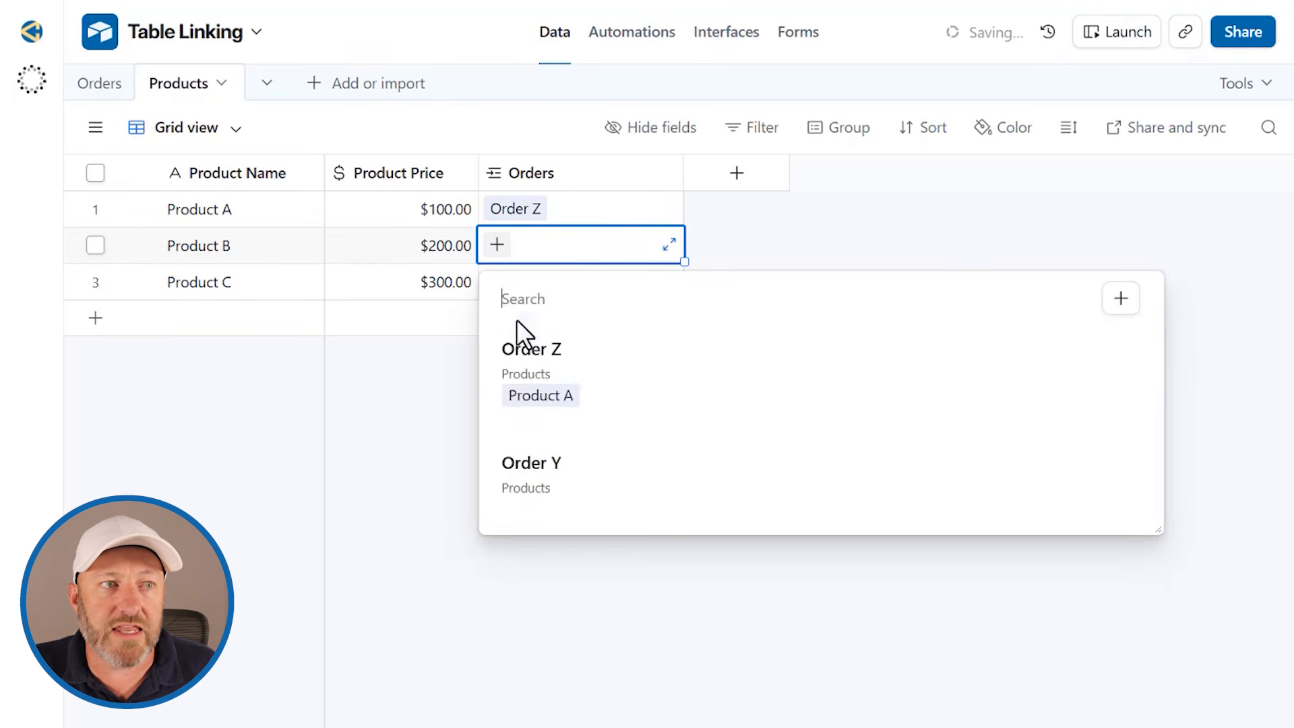
click(525, 387)
Create a blank table from scratch and name it "Orders + Products".
click(101, 85)
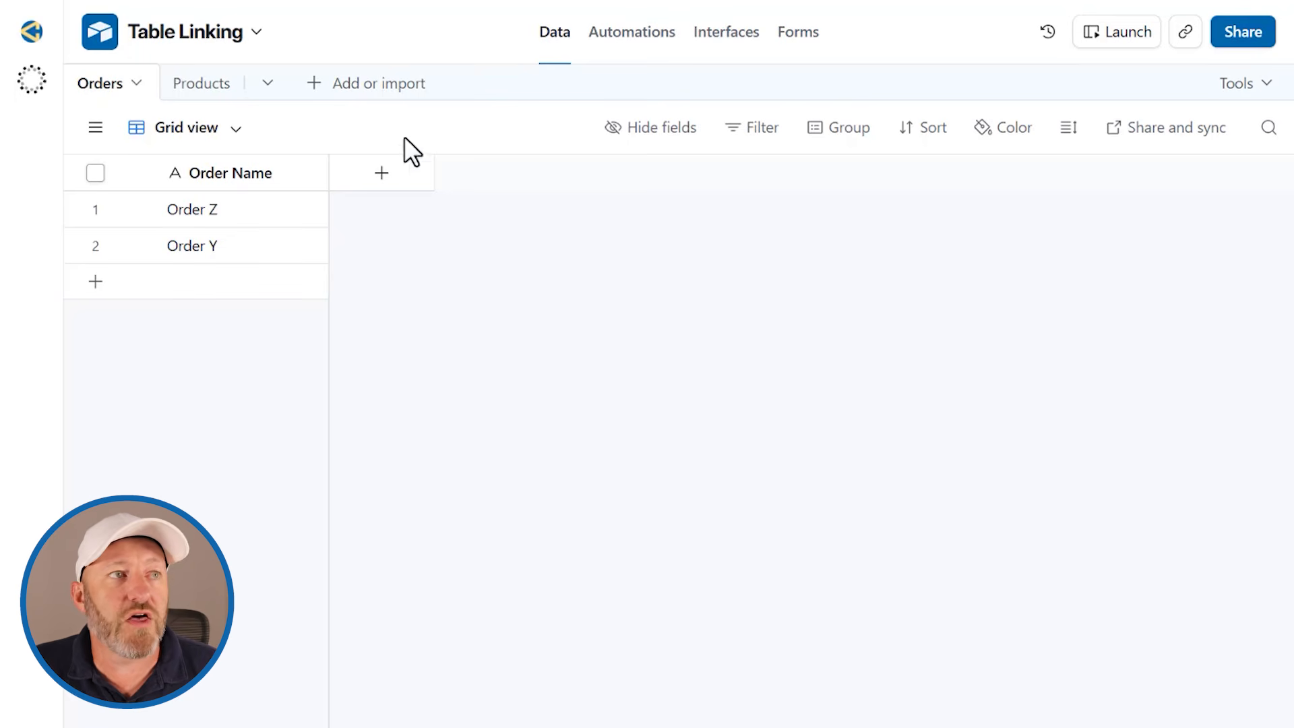
click(372, 85)
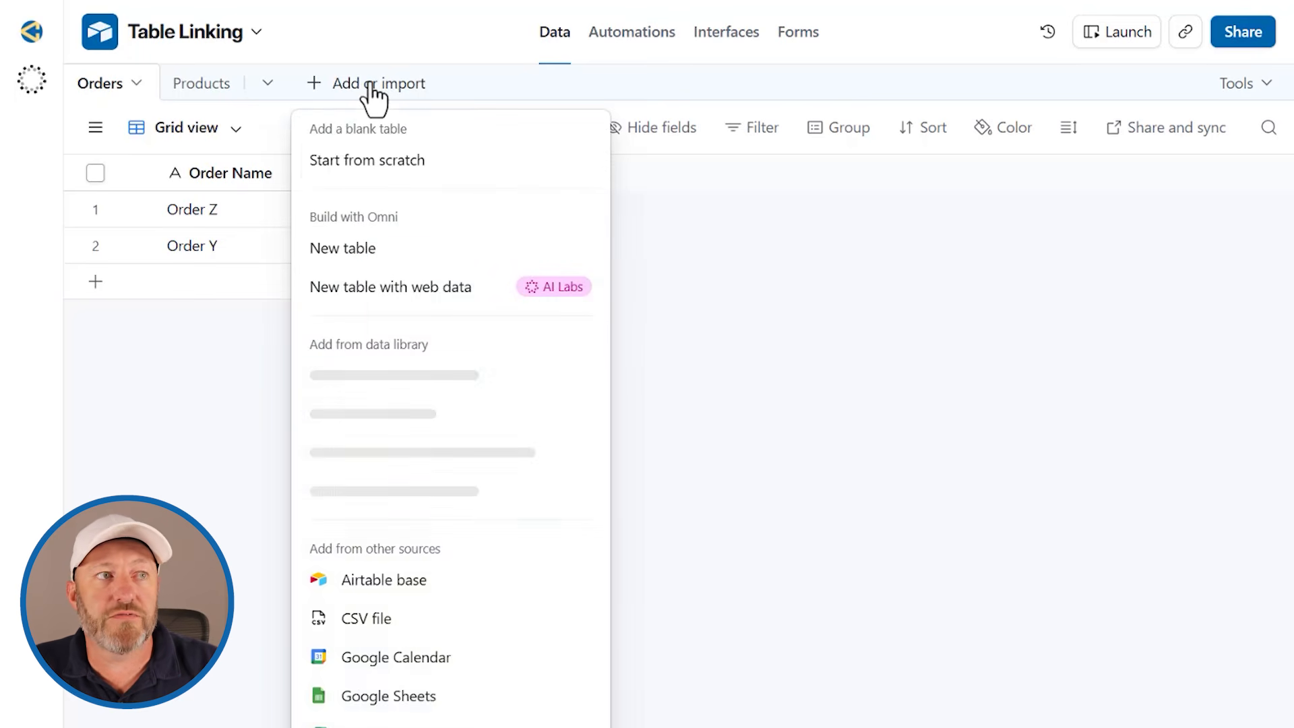
click(397, 169)
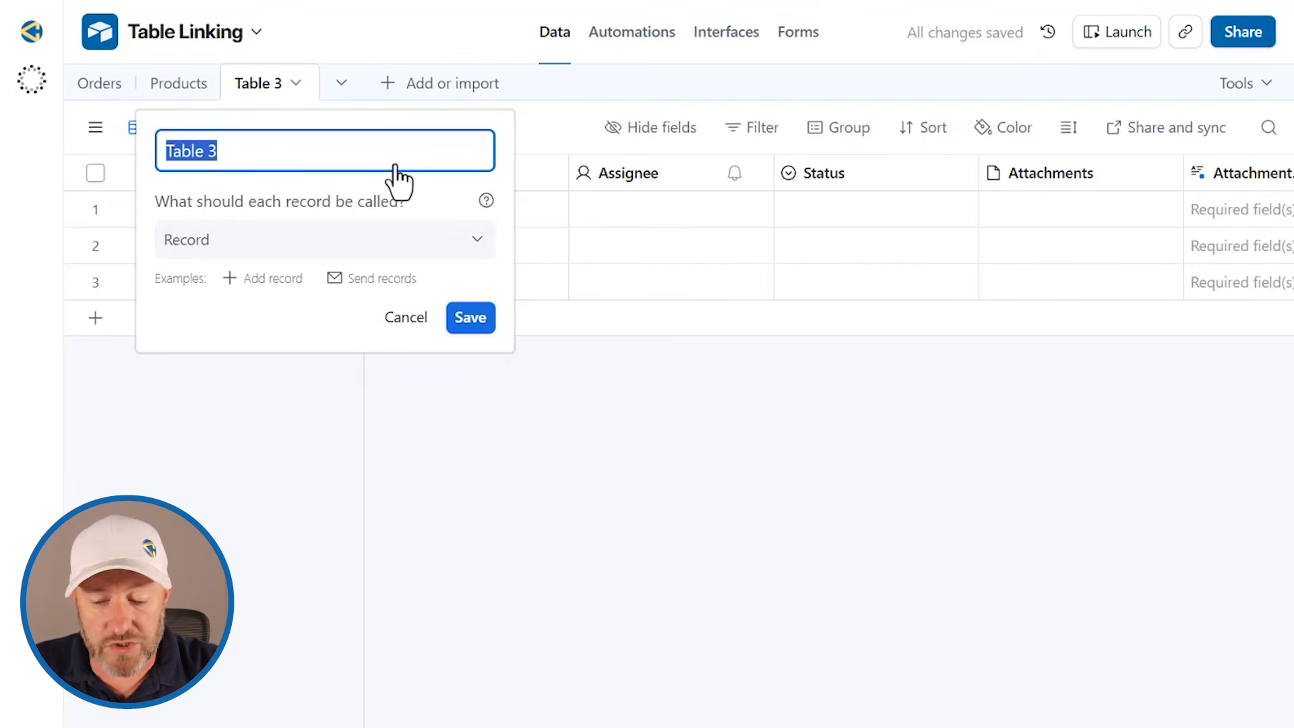
text(Ord)
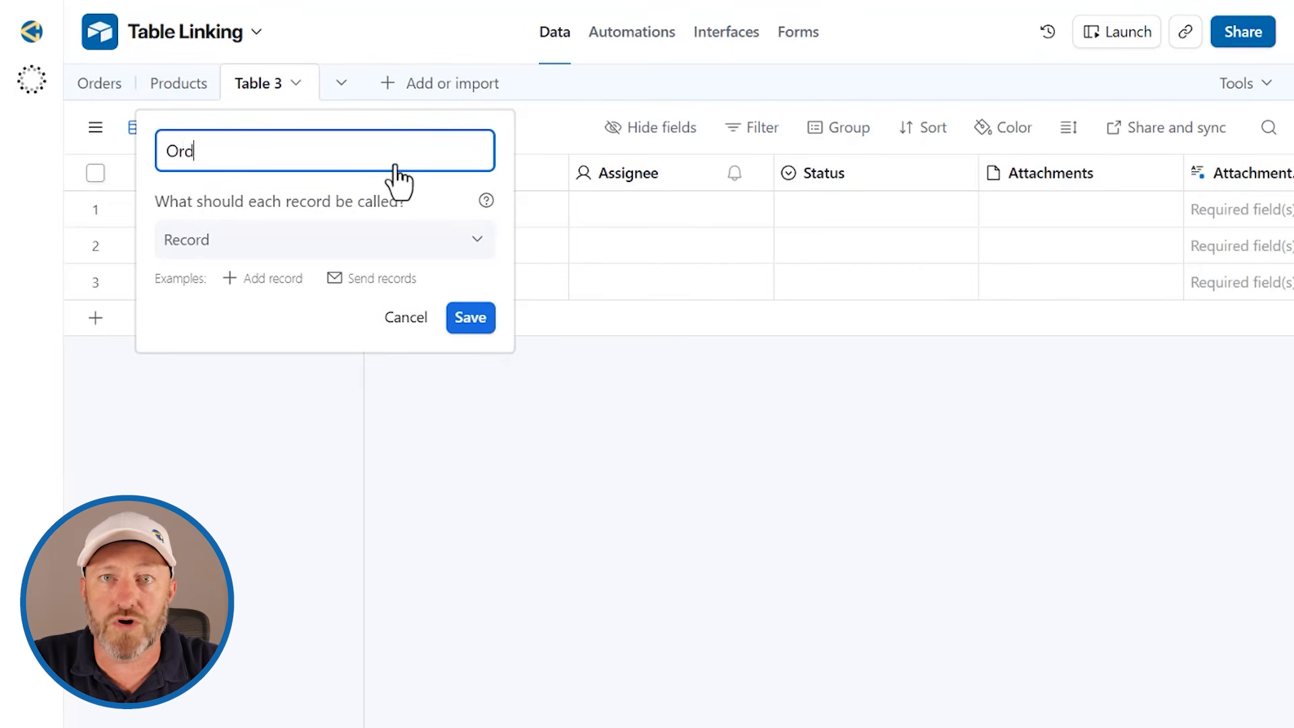
text(ers + Products)
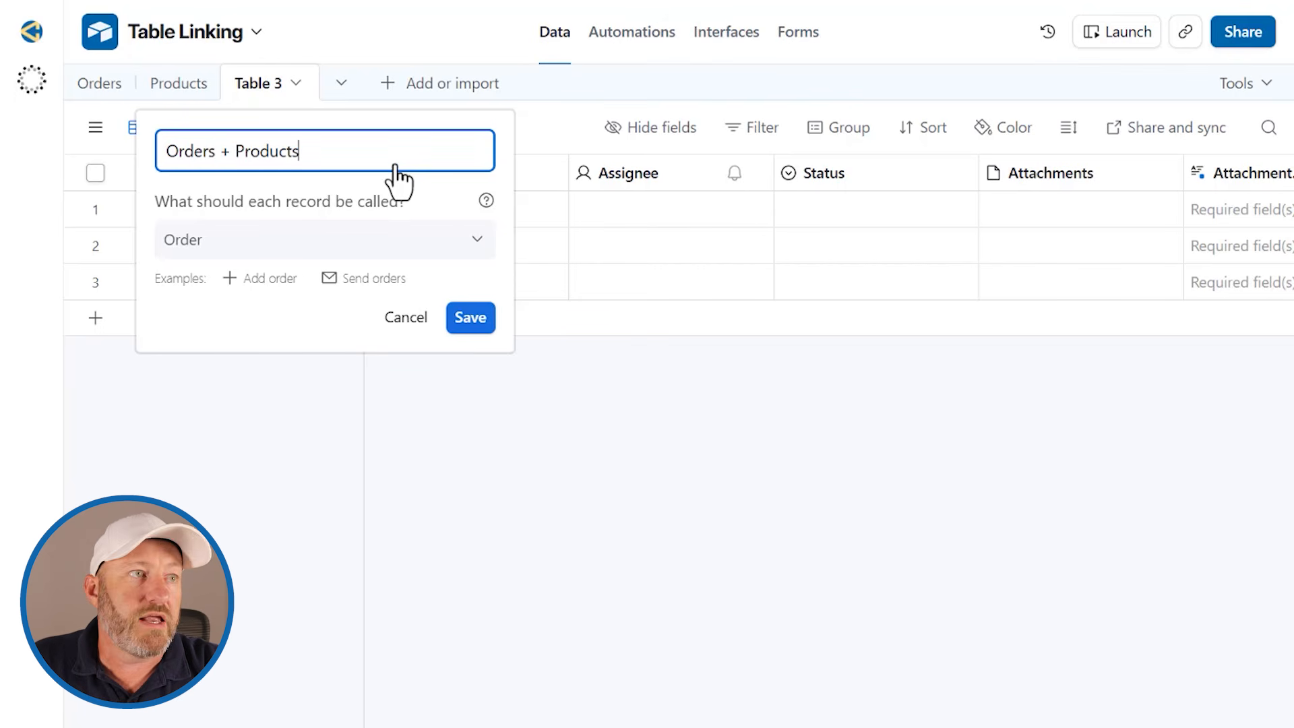
click(476, 320)
Delete the five default fields from Notes through the attachment summary, keeping only the Name field.
click(497, 173)
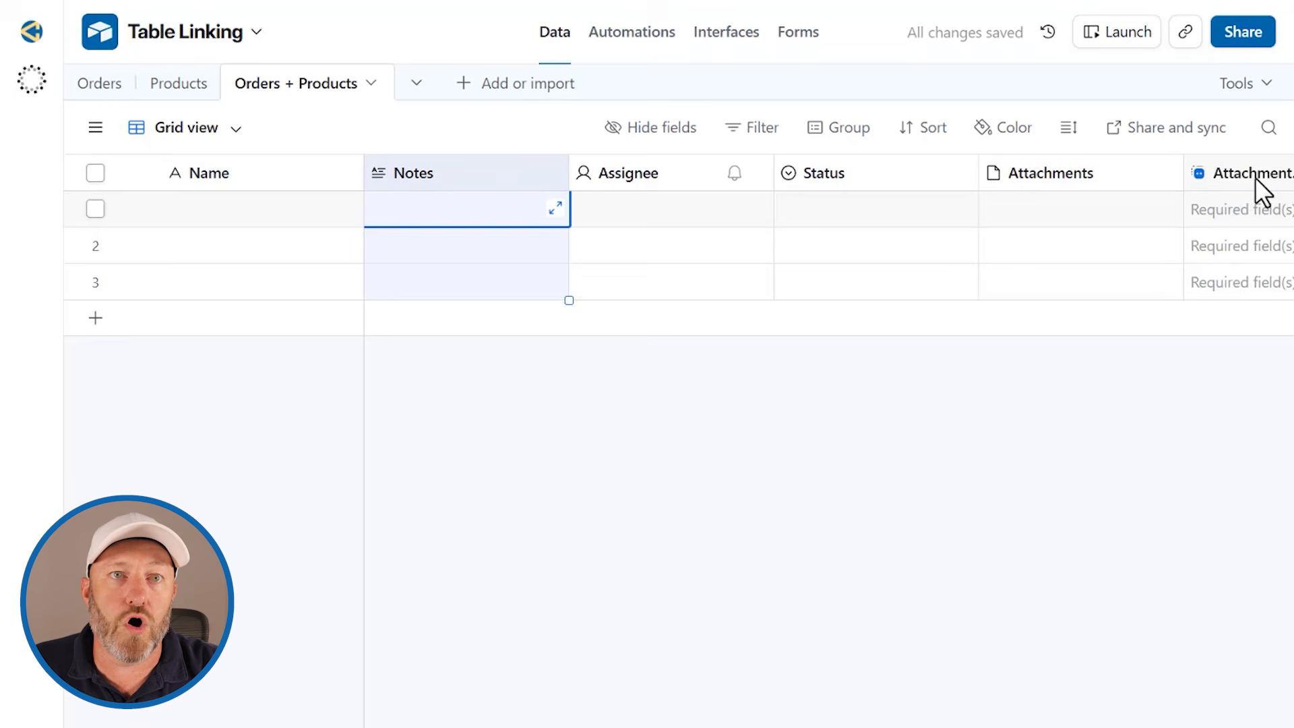
shift+click(1220, 173)
right_click(1220, 173)
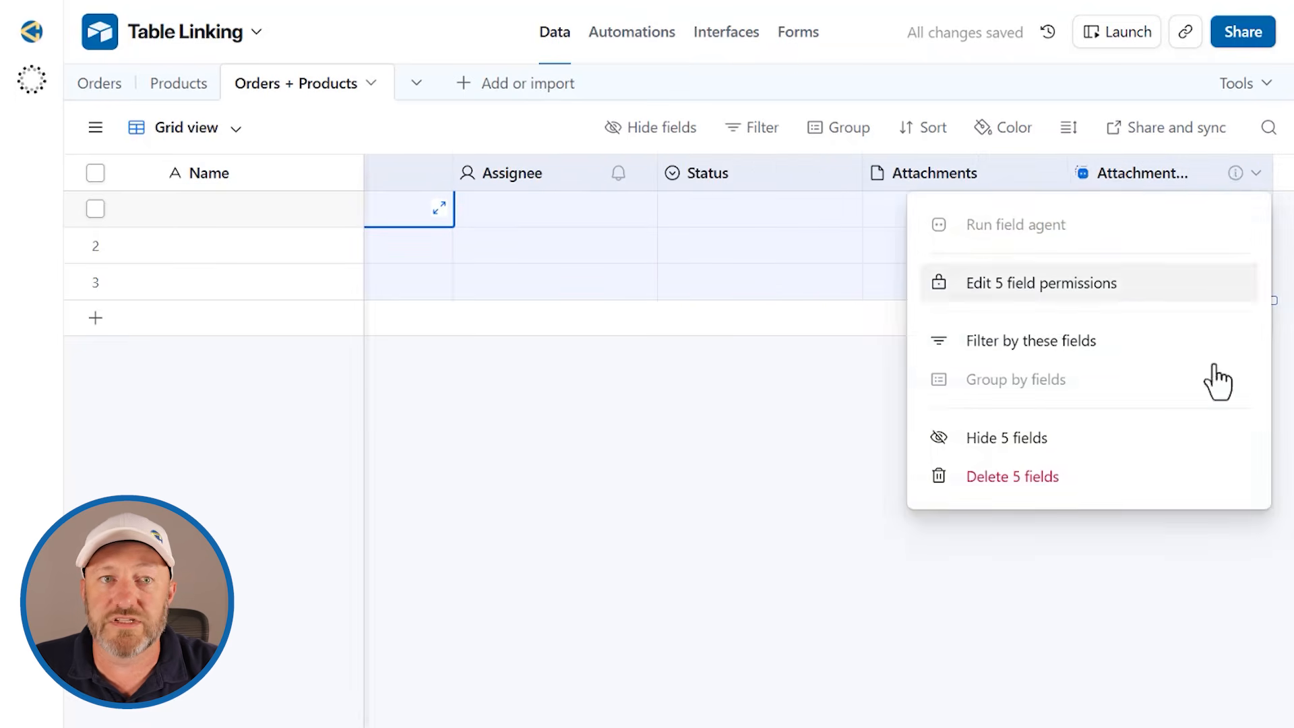
click(1089, 480)
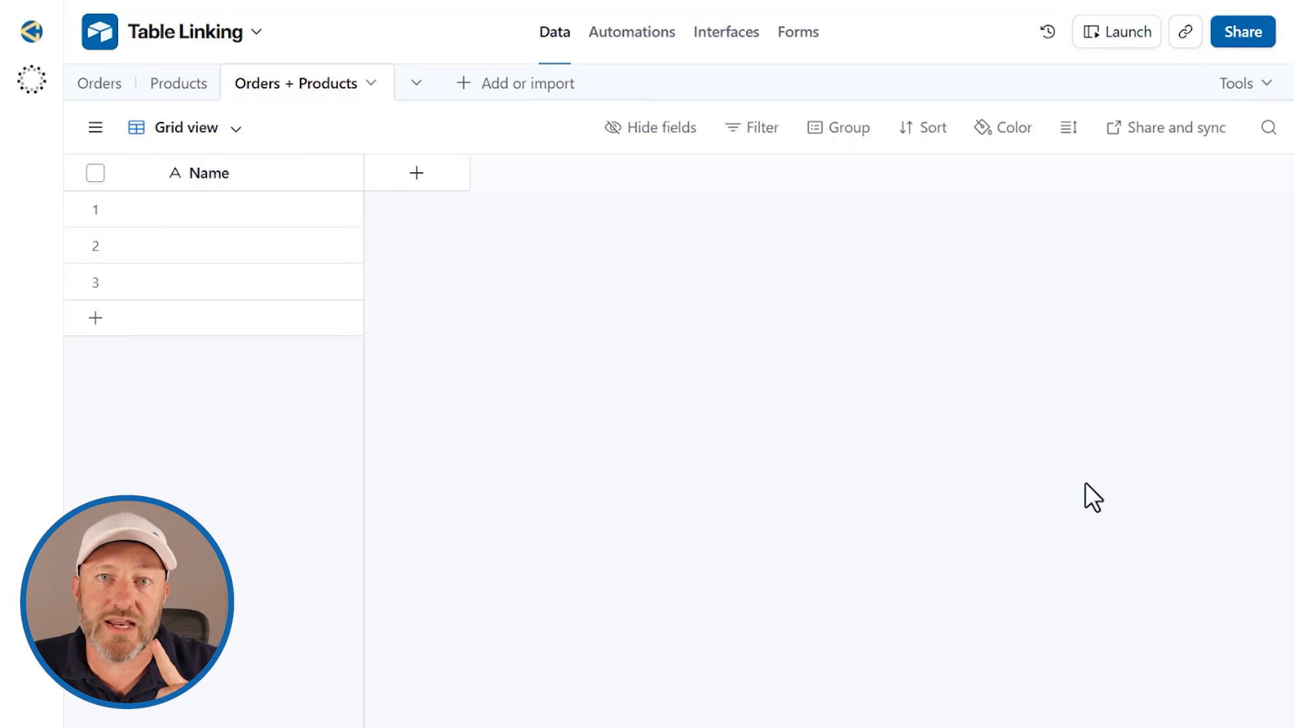
Add a field linking to the Orders table, with linking to multiple records turned off.
click(409, 176)
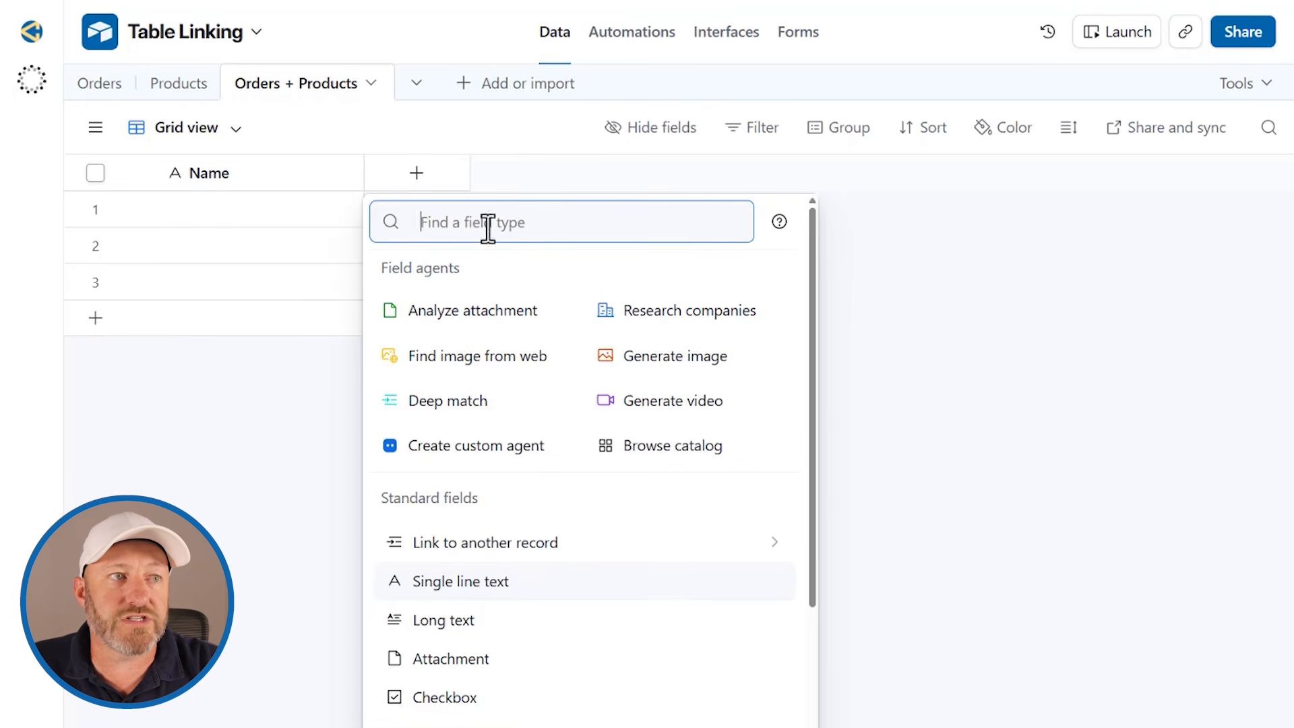
text(ord)
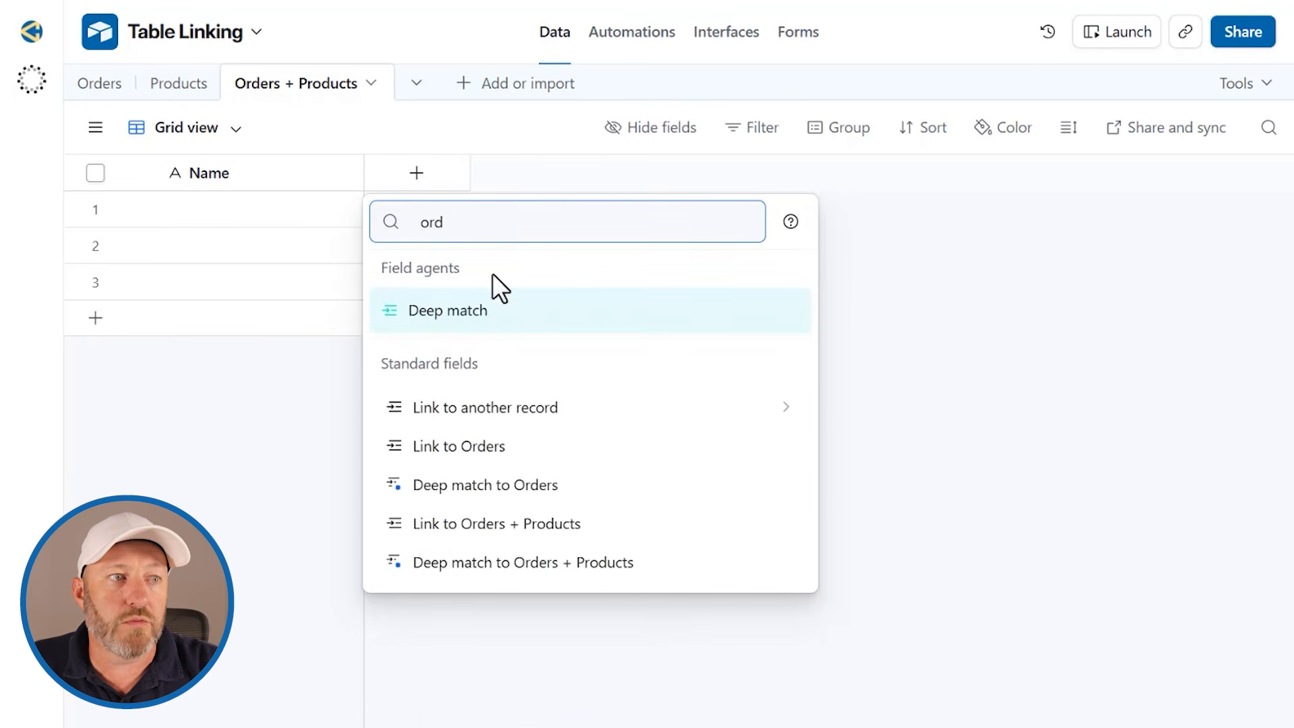
click(488, 450)
click(459, 400)
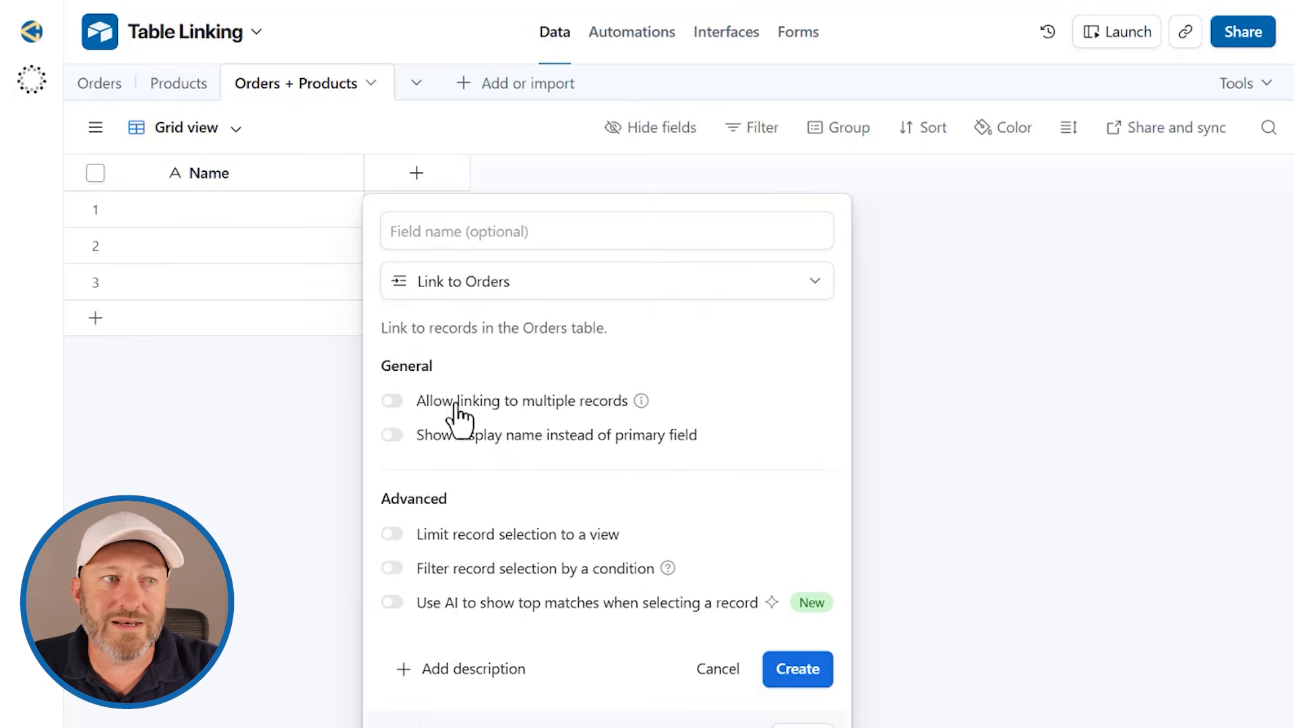
click(800, 672)
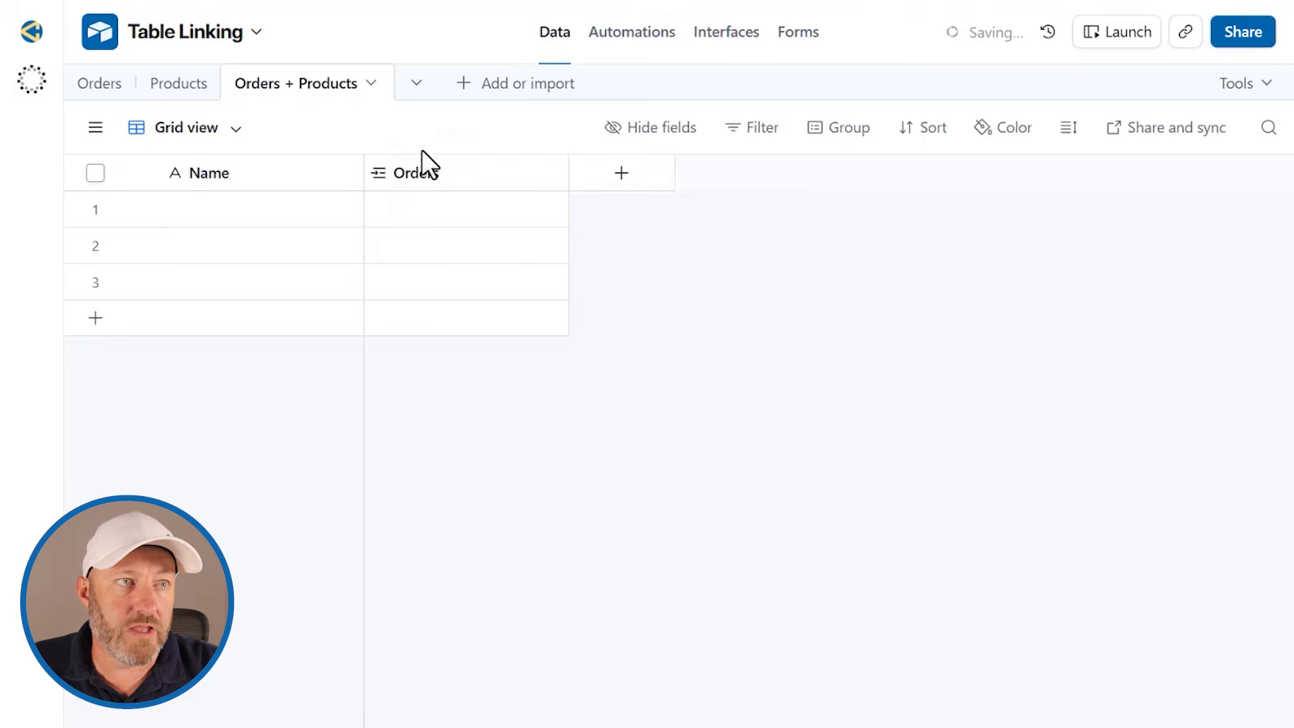
Add a field linking to the Products table, with linking to multiple records turned off.
click(615, 181)
text(pro)
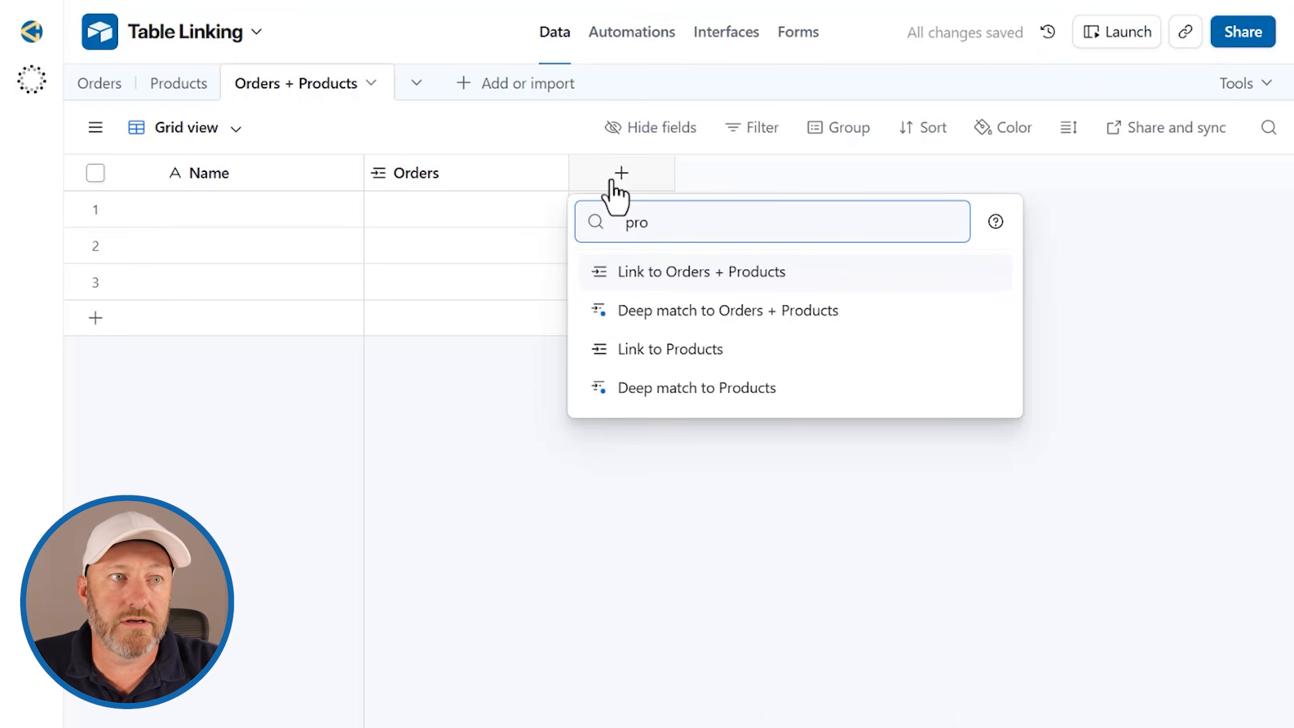
click(682, 350)
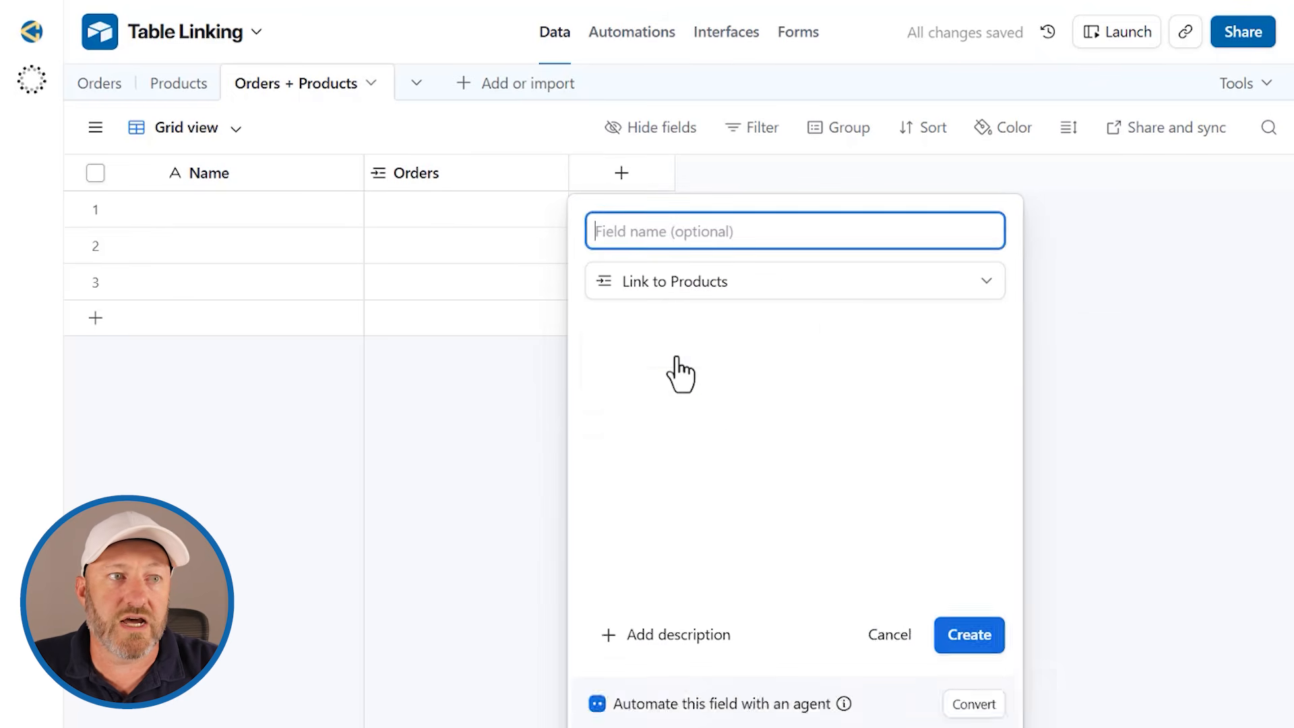
click(641, 403)
click(1011, 669)
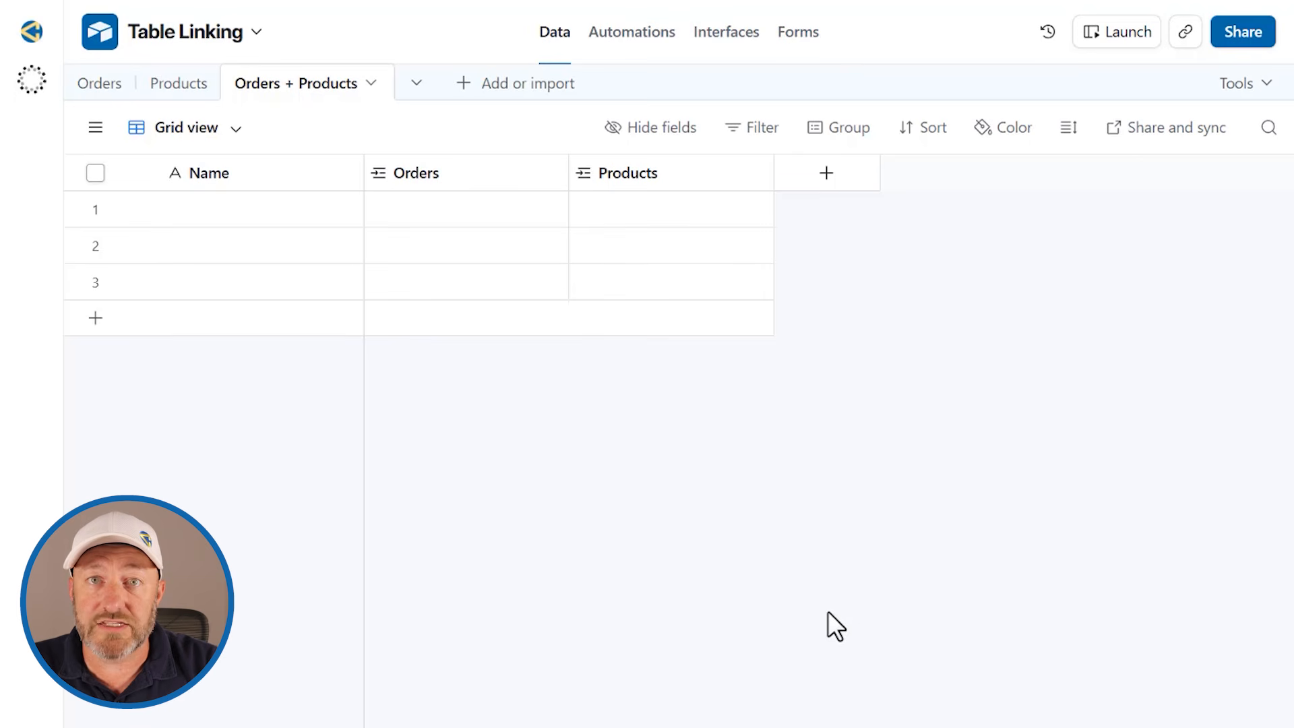
Check the new link fields in the Products and Orders tables, and link all three Orders + Products records to Order Z.
click(179, 85)
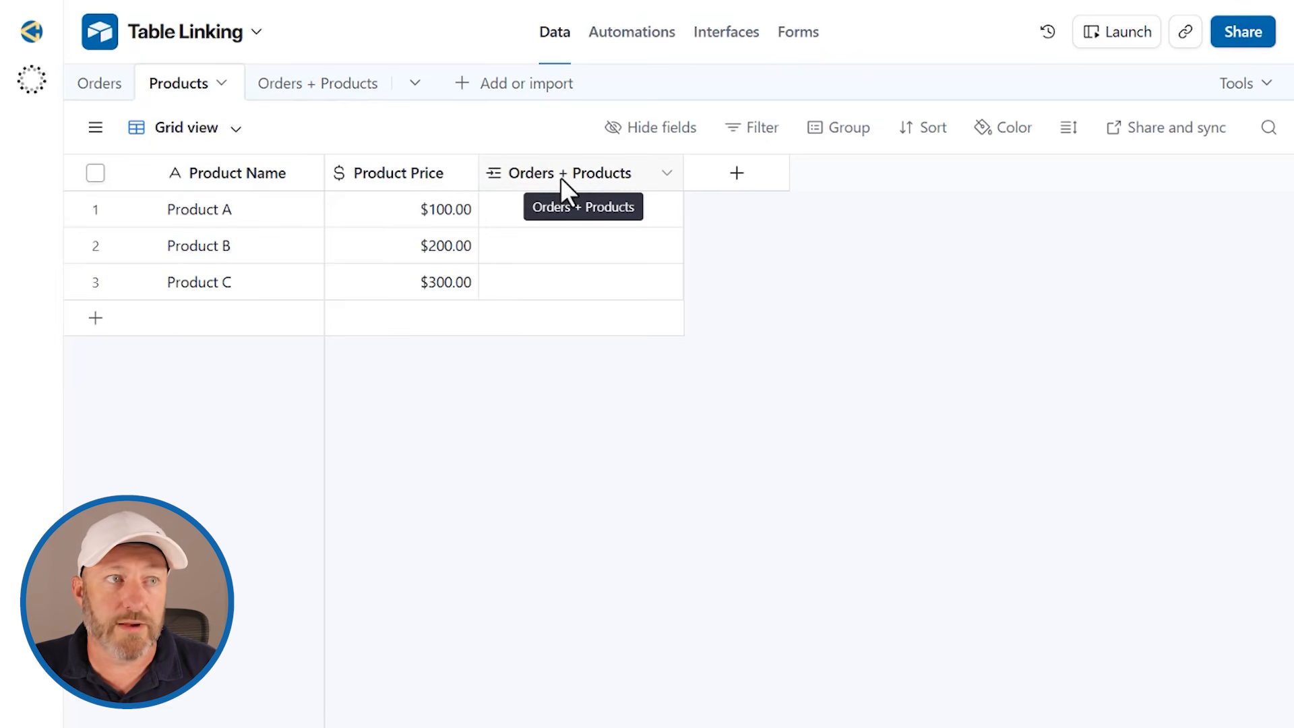
click(108, 84)
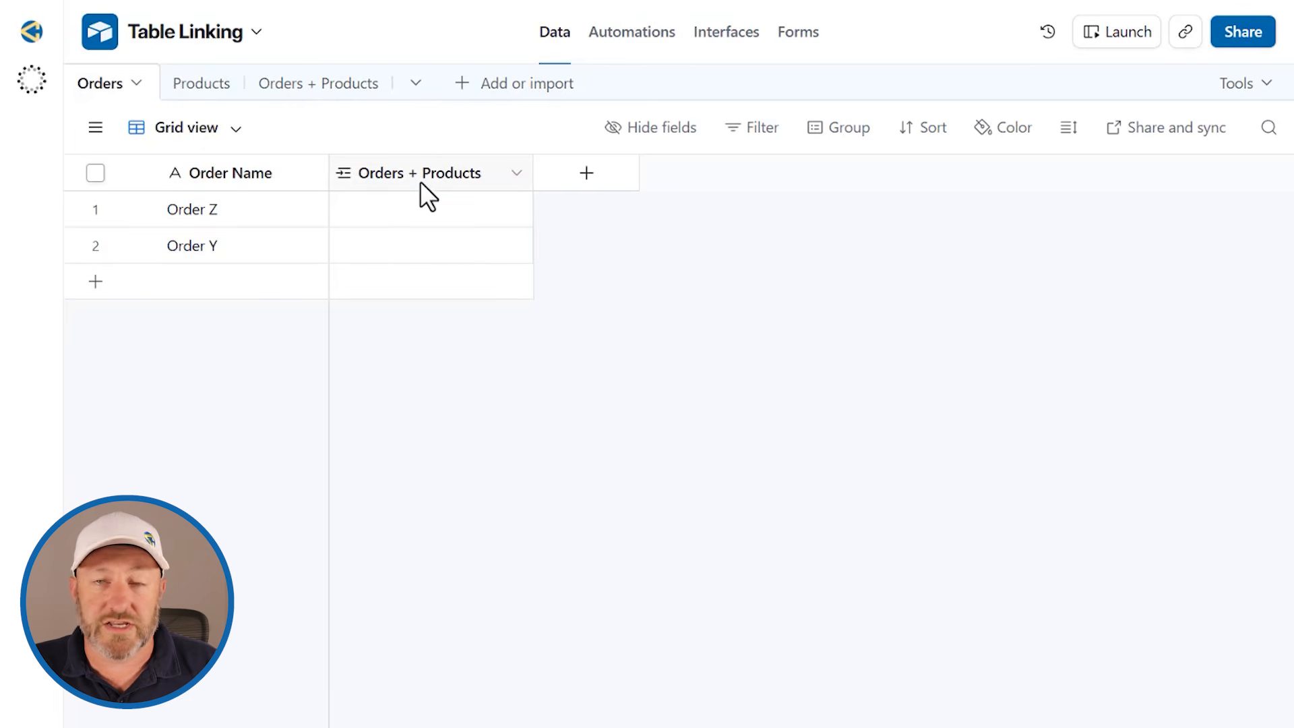
click(295, 84)
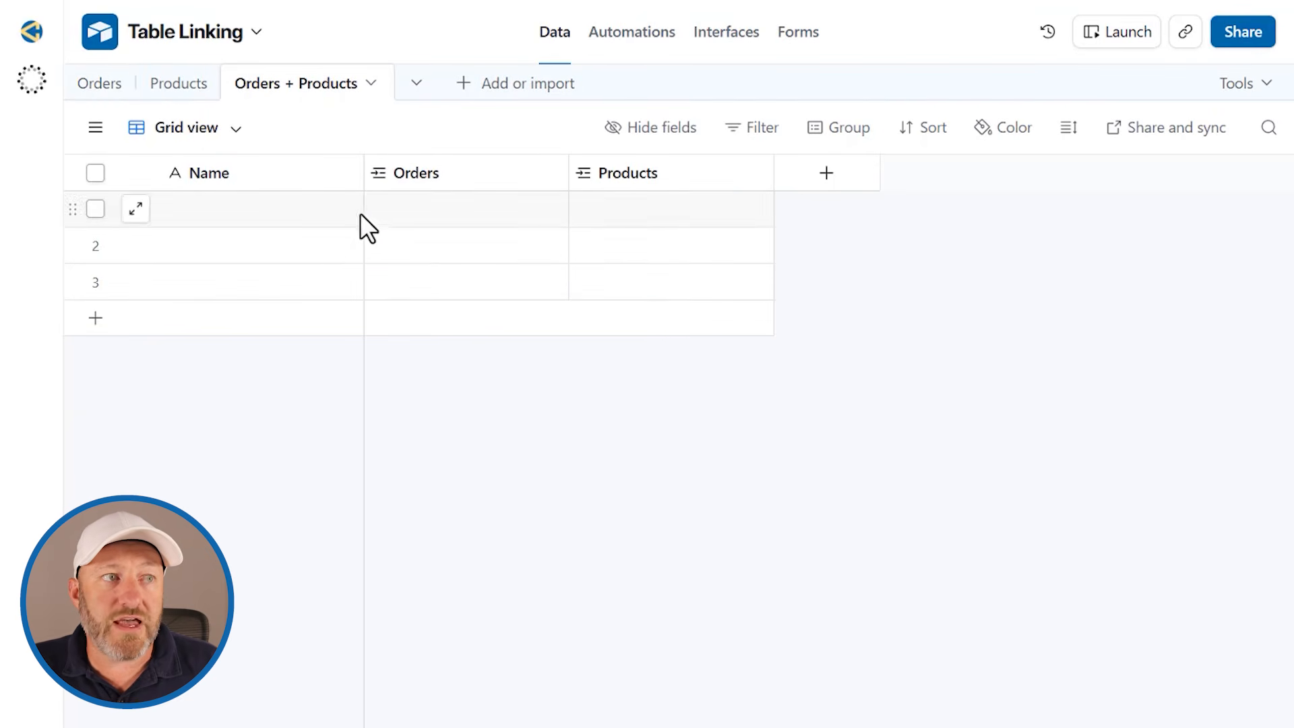
click(378, 210)
click(378, 209)
click(424, 361)
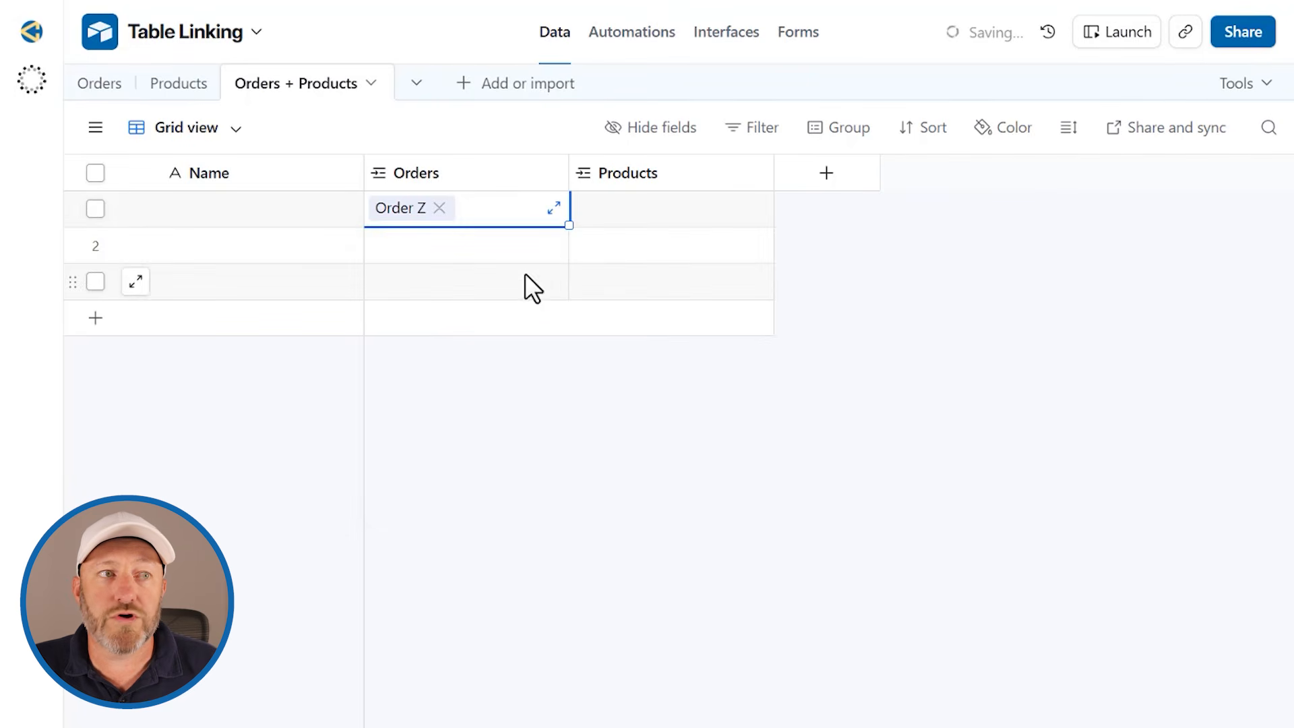
drag(569, 225, 563, 291)
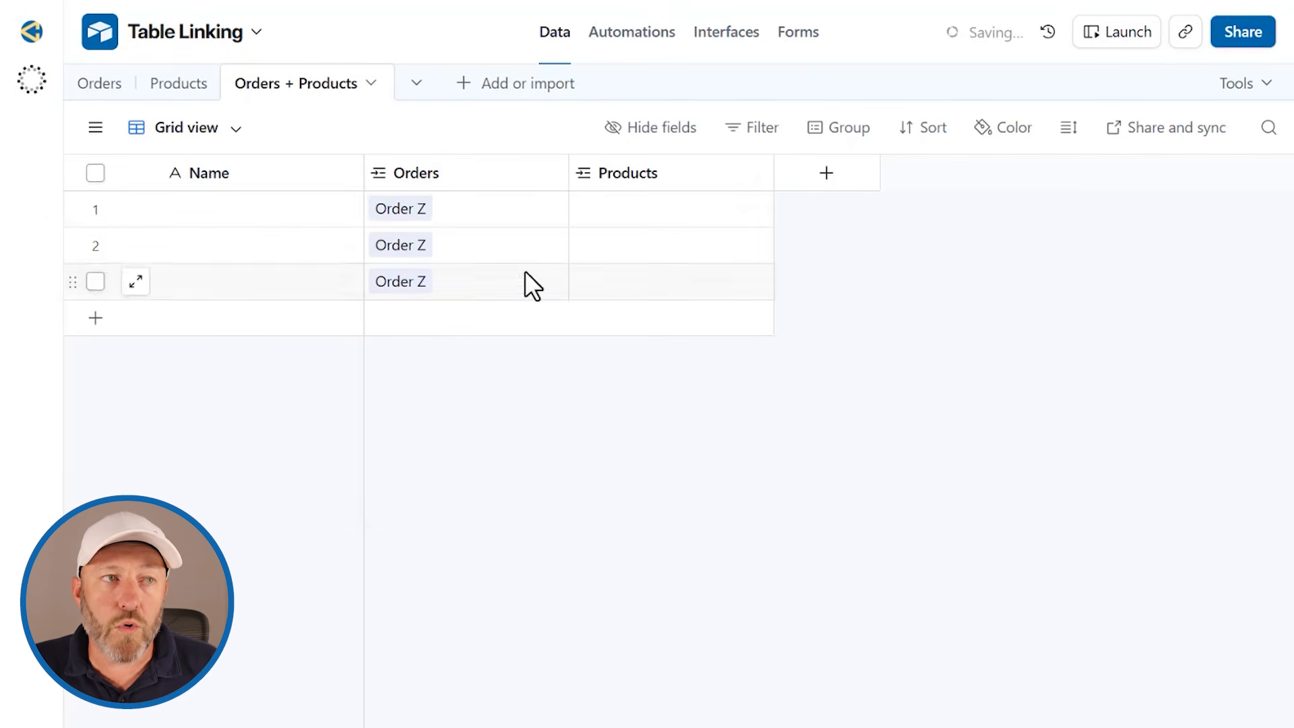
Link the three records to Product A, Product B and Product C respectively, and narrow the Orders and Products columns.
drag(568, 173, 480, 174)
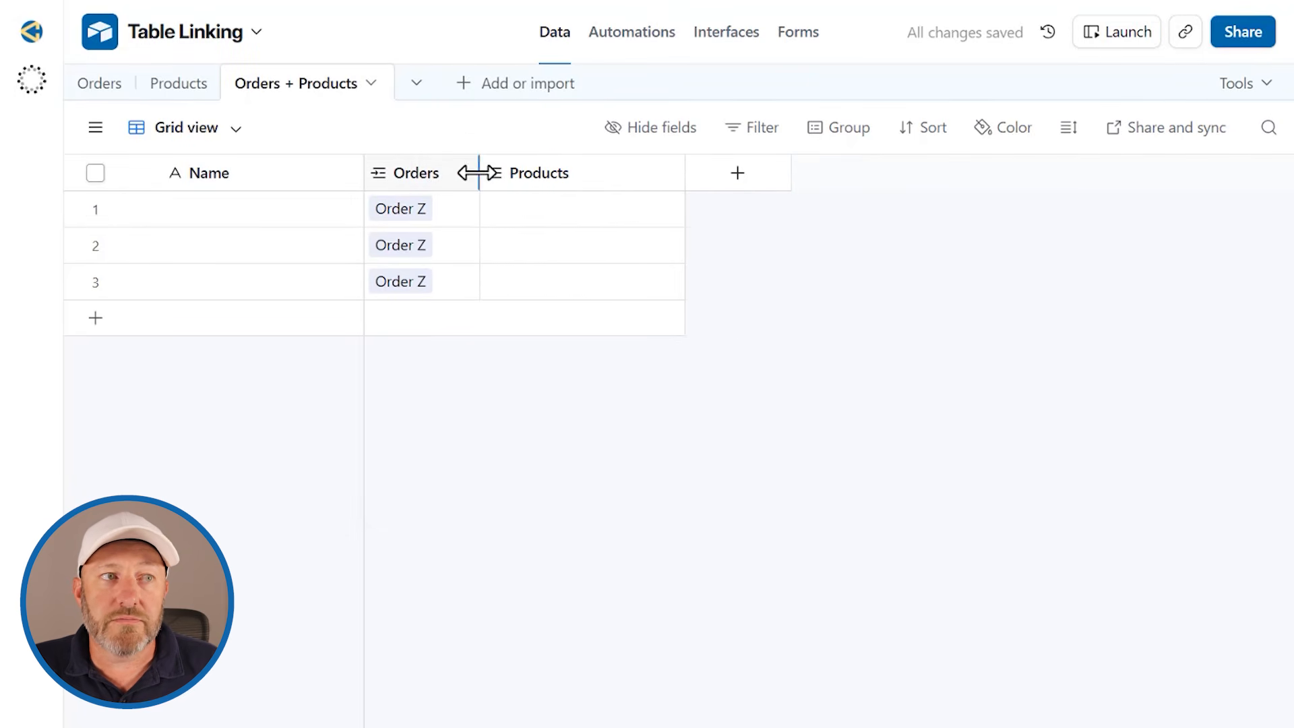
click(511, 223)
click(497, 209)
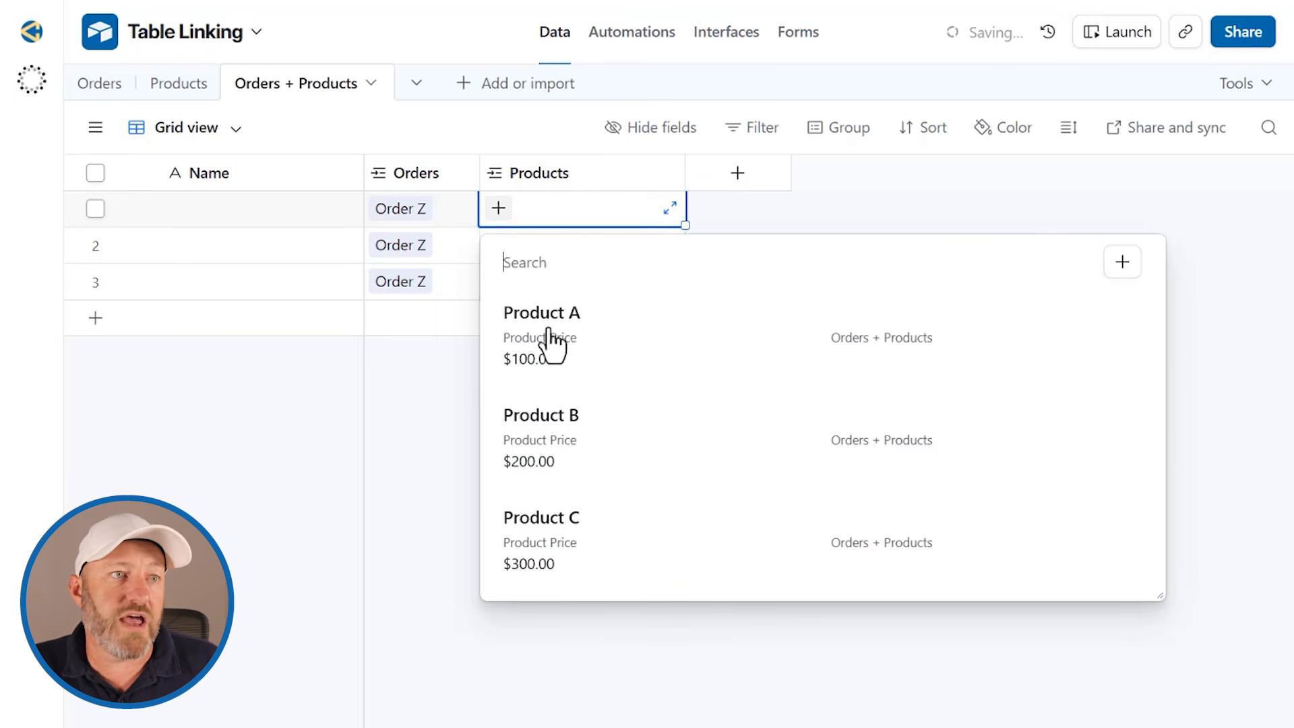
click(552, 337)
click(504, 248)
click(497, 245)
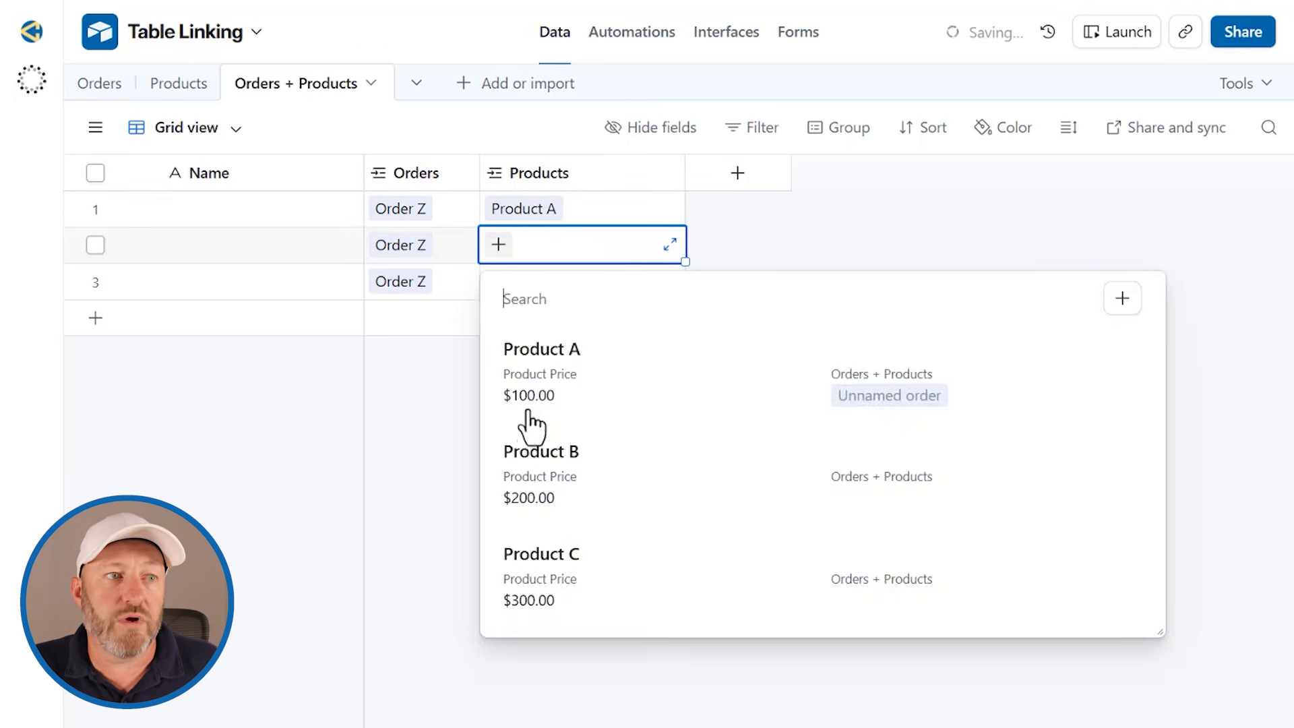
click(533, 487)
click(502, 286)
click(497, 281)
click(560, 597)
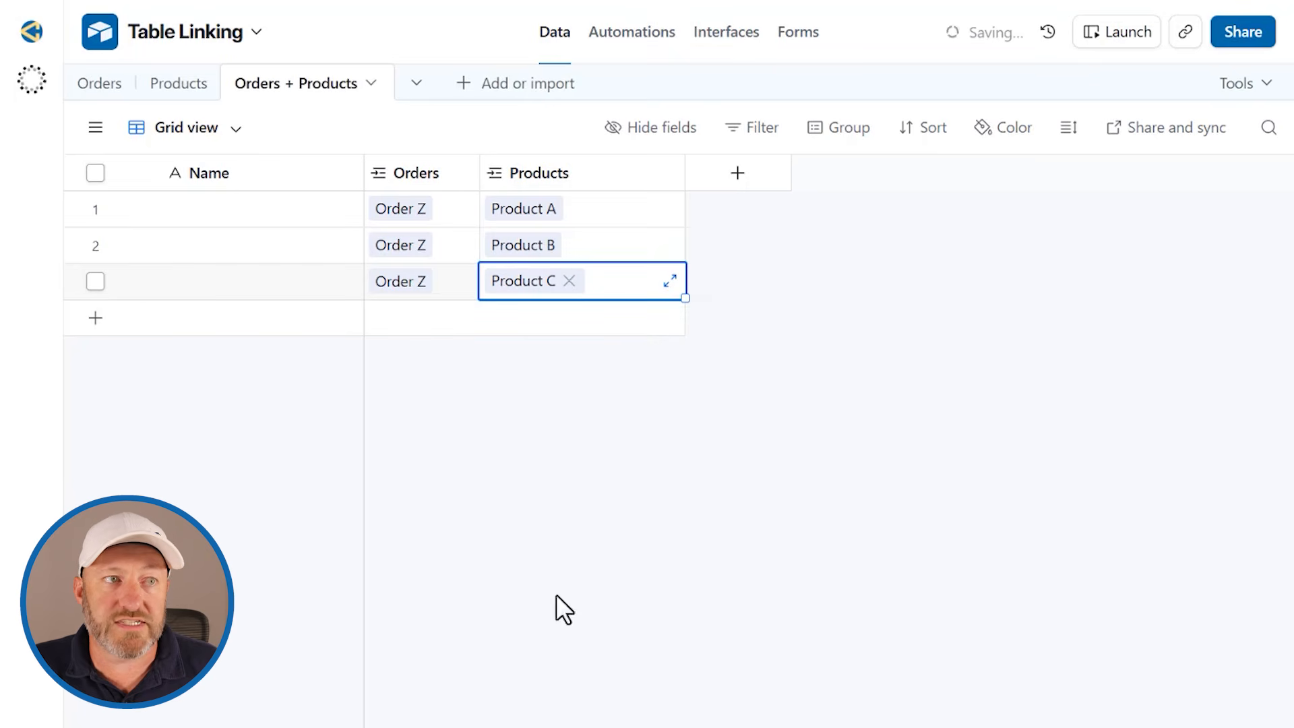
drag(685, 173, 626, 173)
click(671, 352)
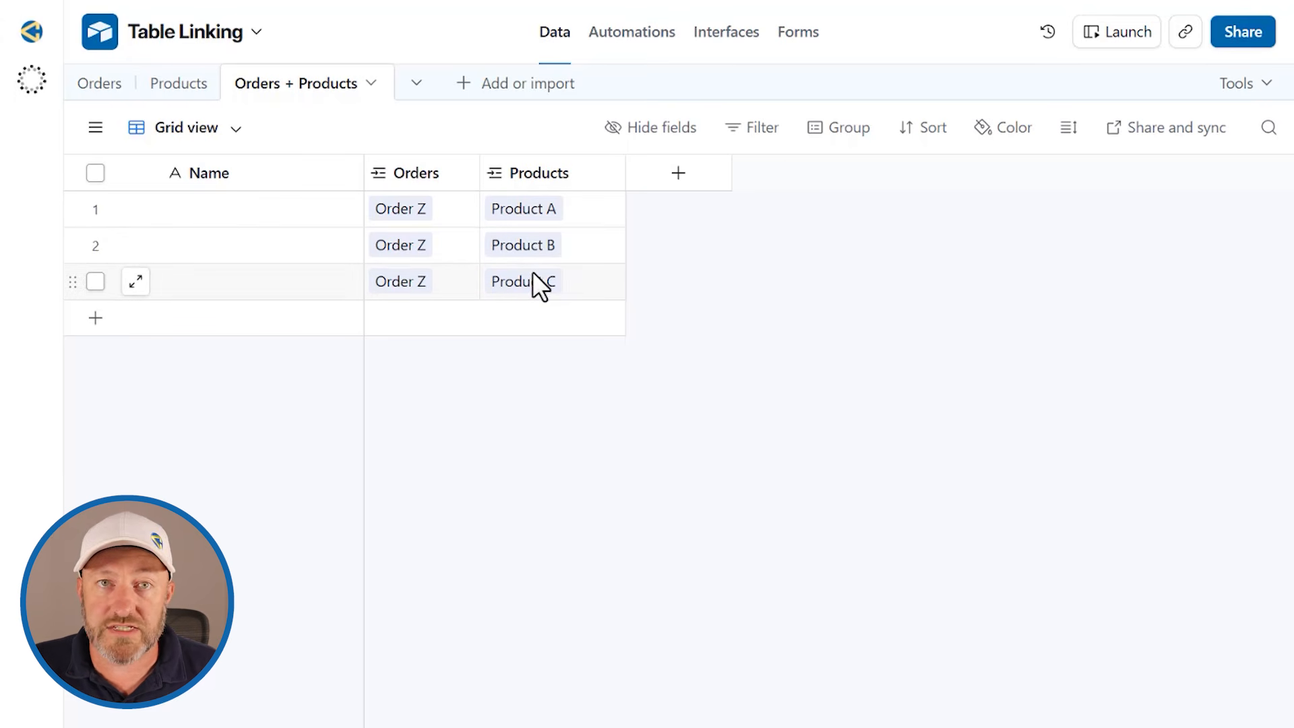
Add a number field named Quantity with 0 decimal places to Orders + Products, and narrow its column.
click(669, 184)
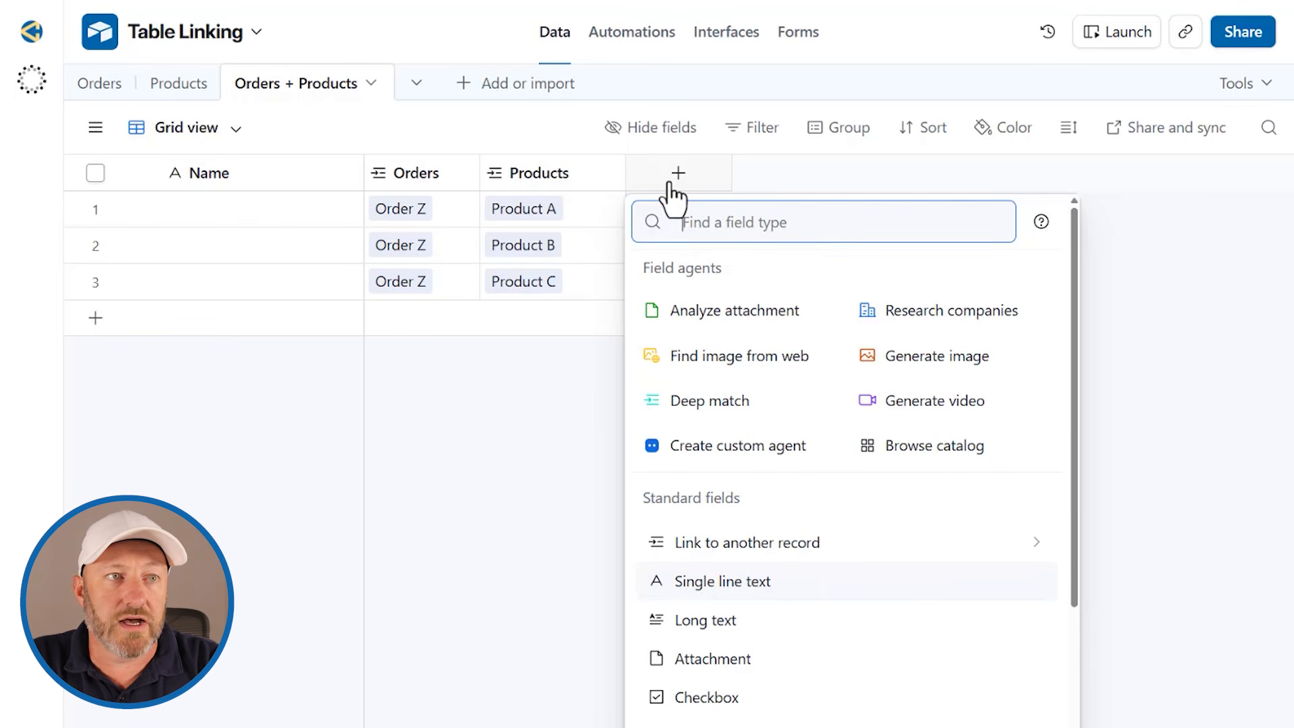
text(QUa)
key(BackSpace)
key(BackSpace)
key(BackSpace)
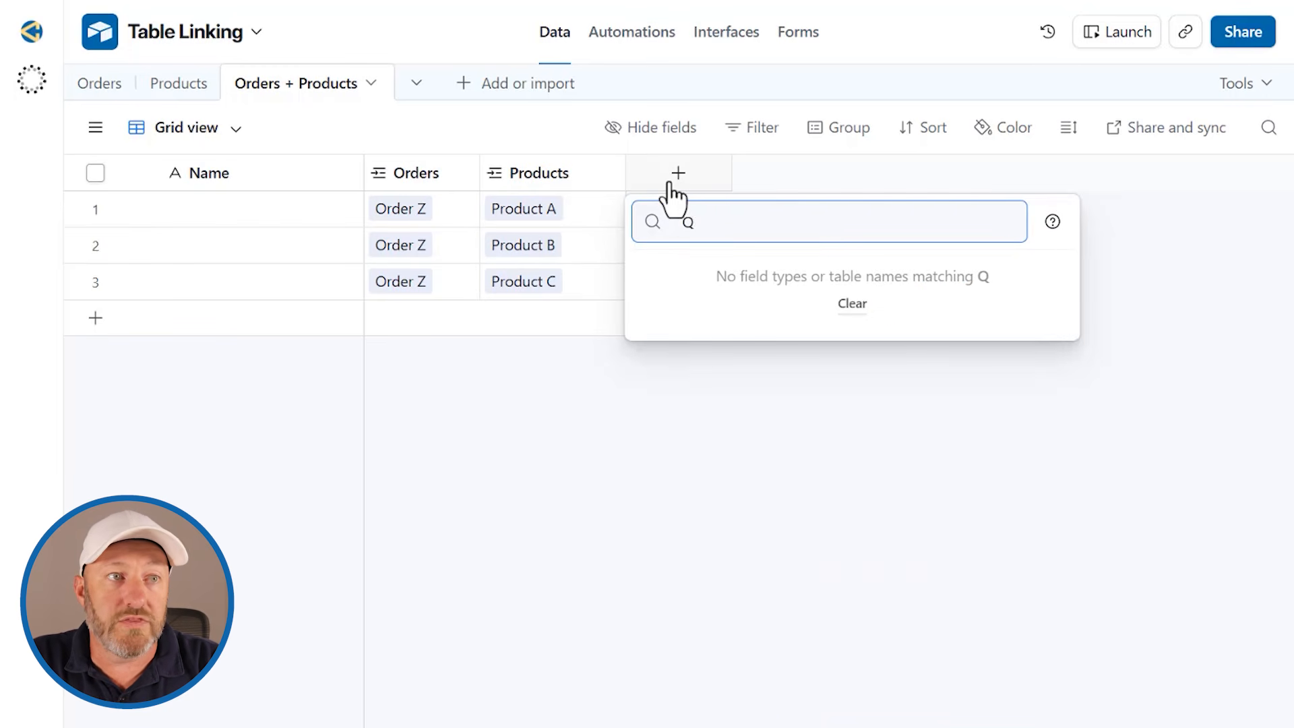
text(num)
key(Return)
text(Quantity)
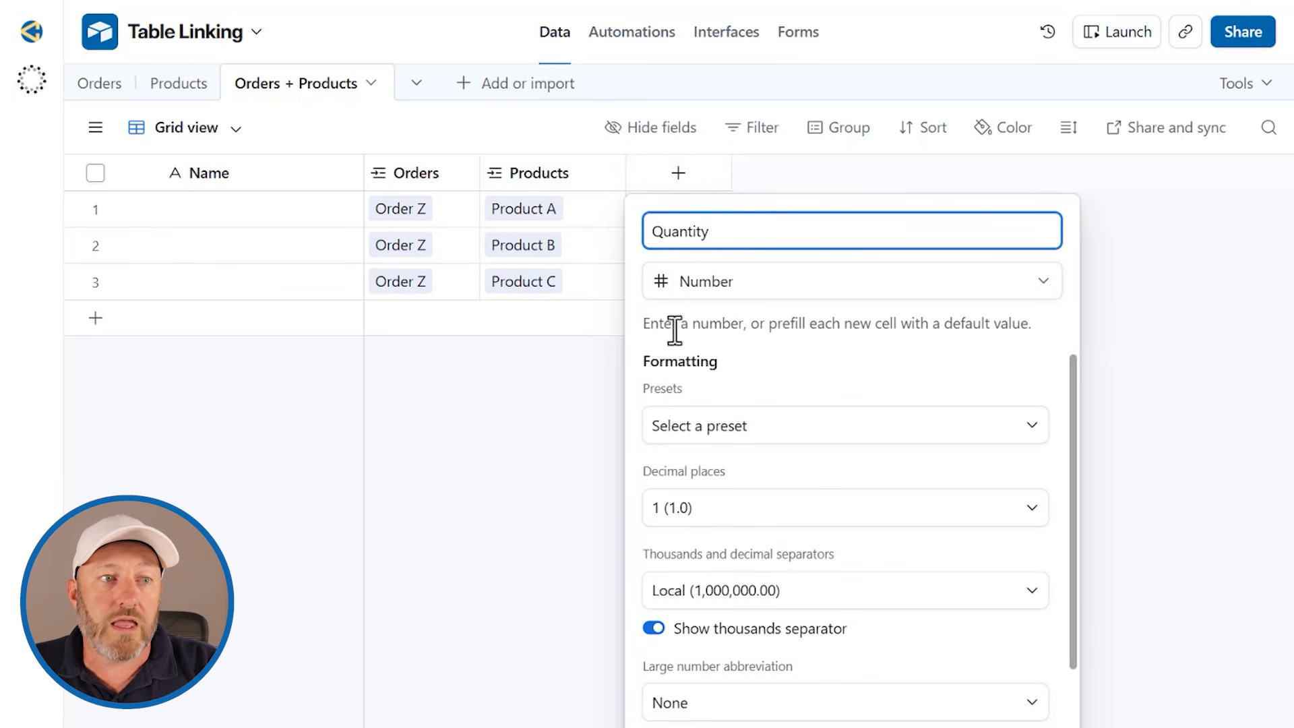
click(738, 510)
click(775, 590)
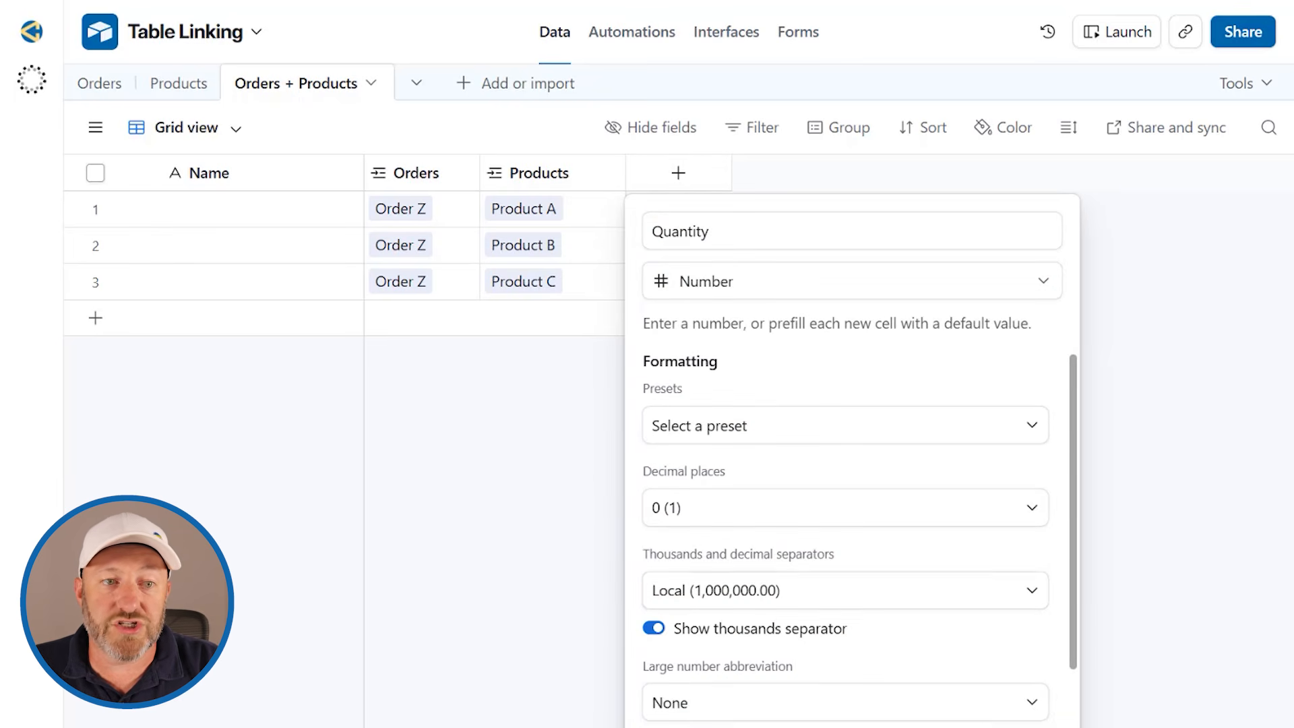
key(Return)
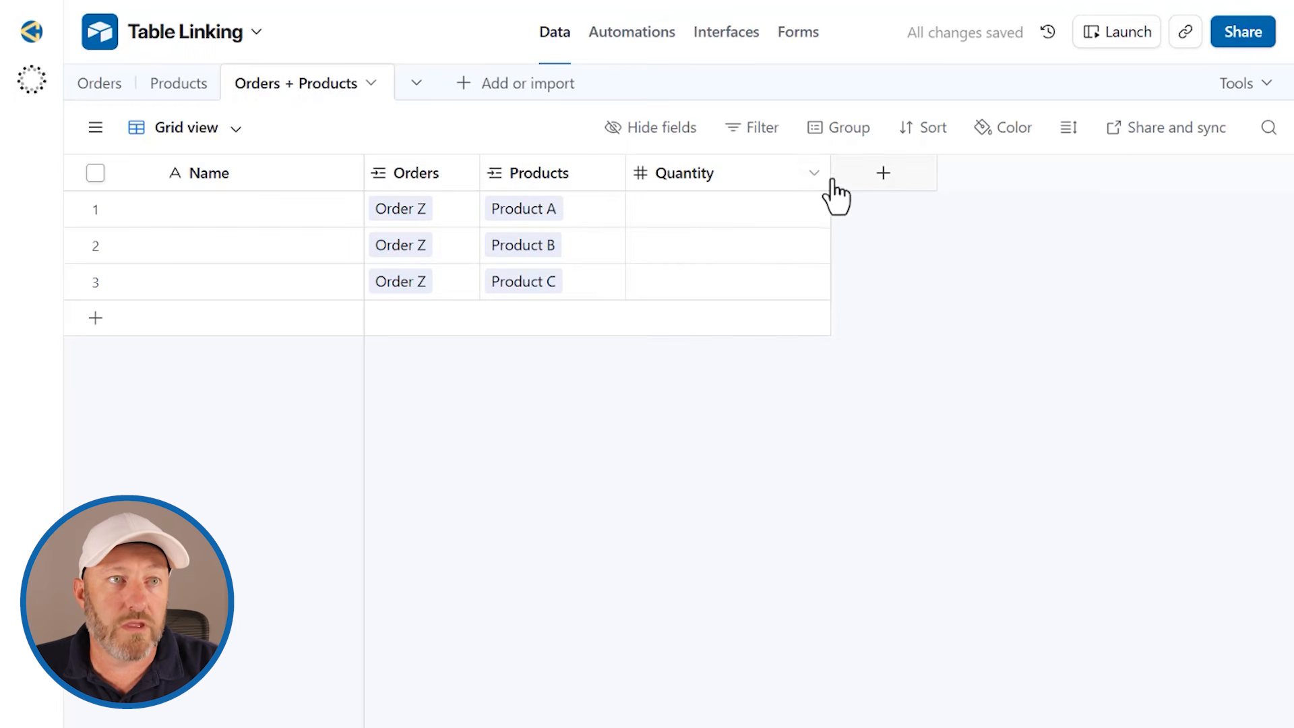
drag(831, 180, 748, 173)
Enter quantities of 1 for Product A, 3 for Product B and 8 for Product C.
click(694, 211)
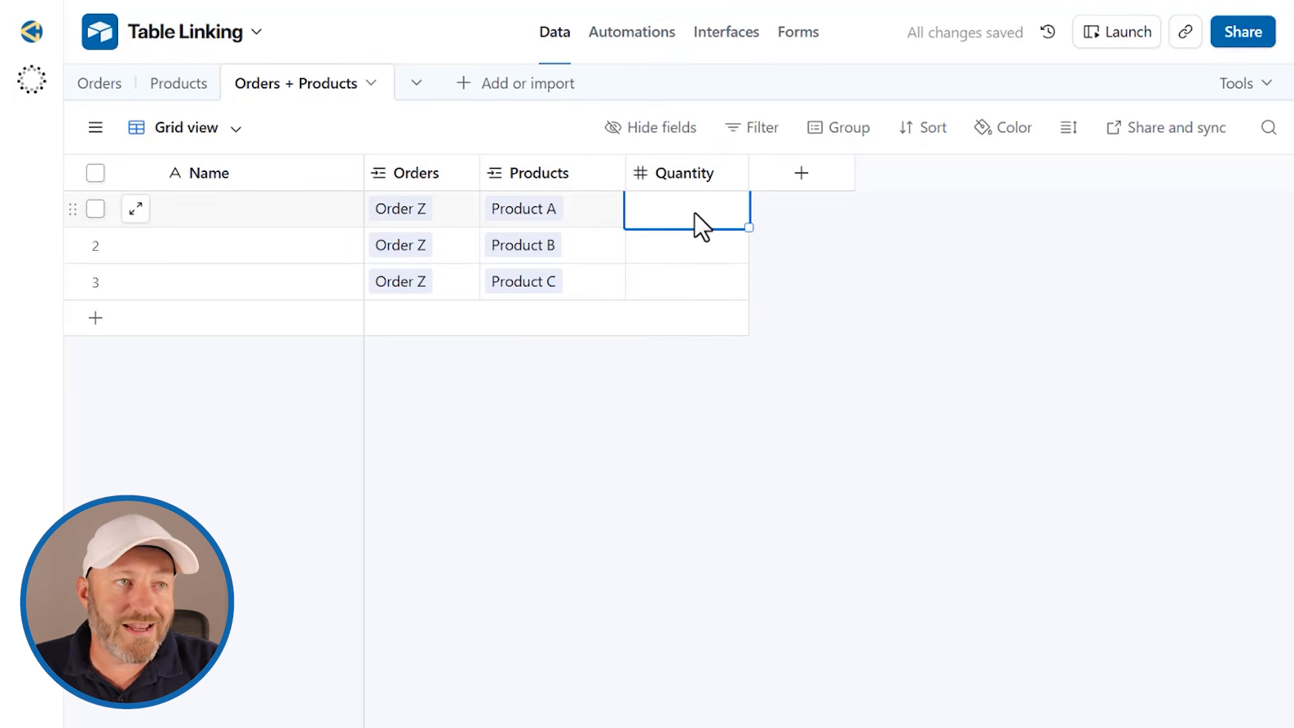
text(1)
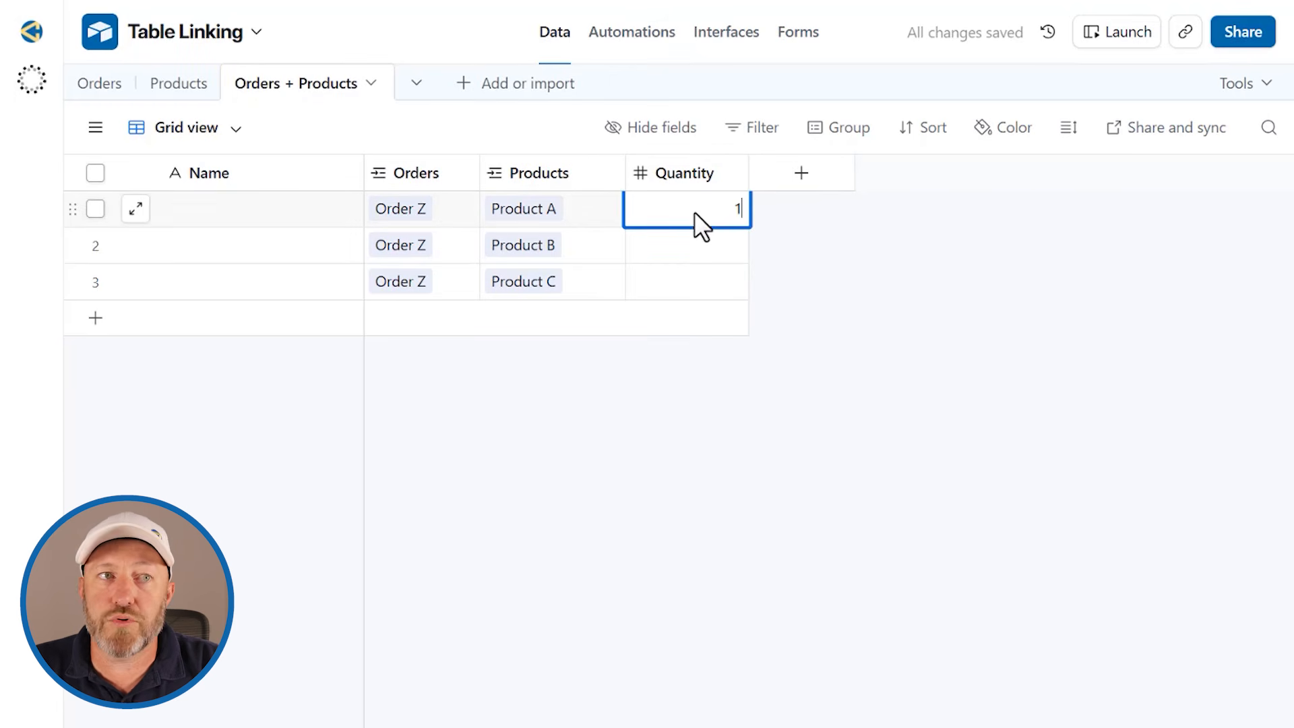
key(Return)
text(3)
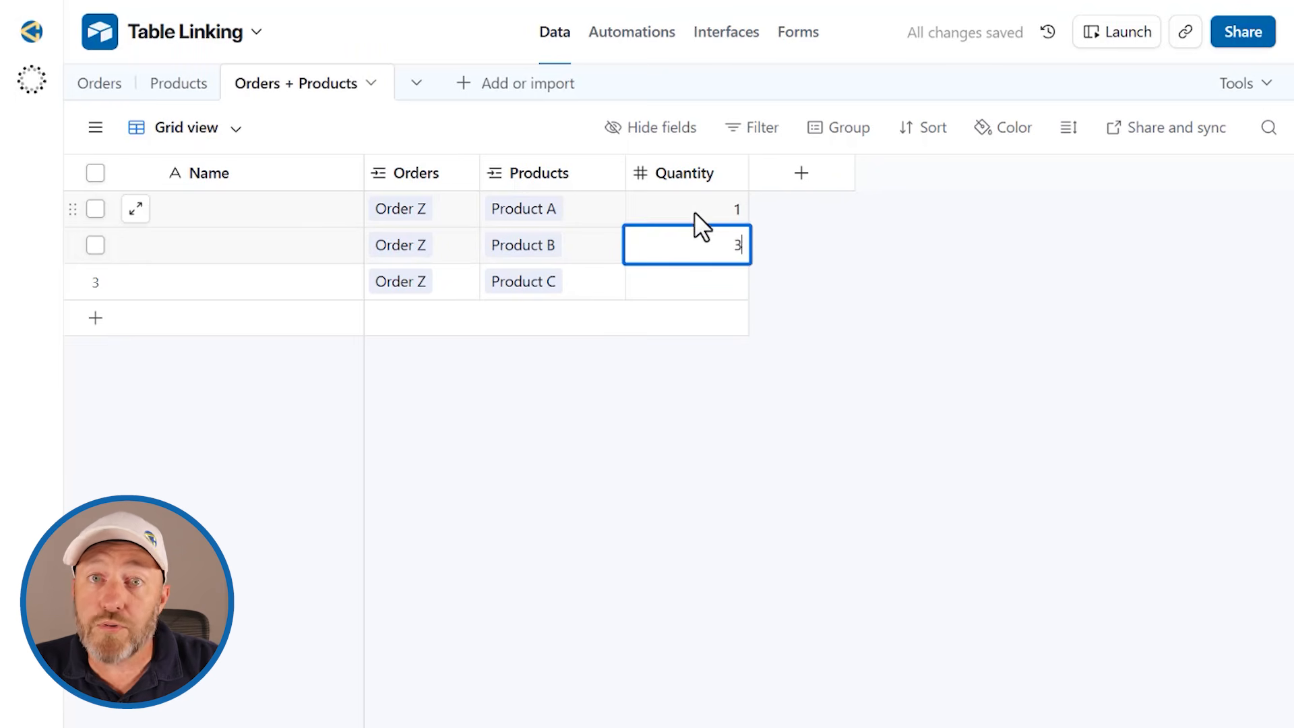
key(Return)
text(8)
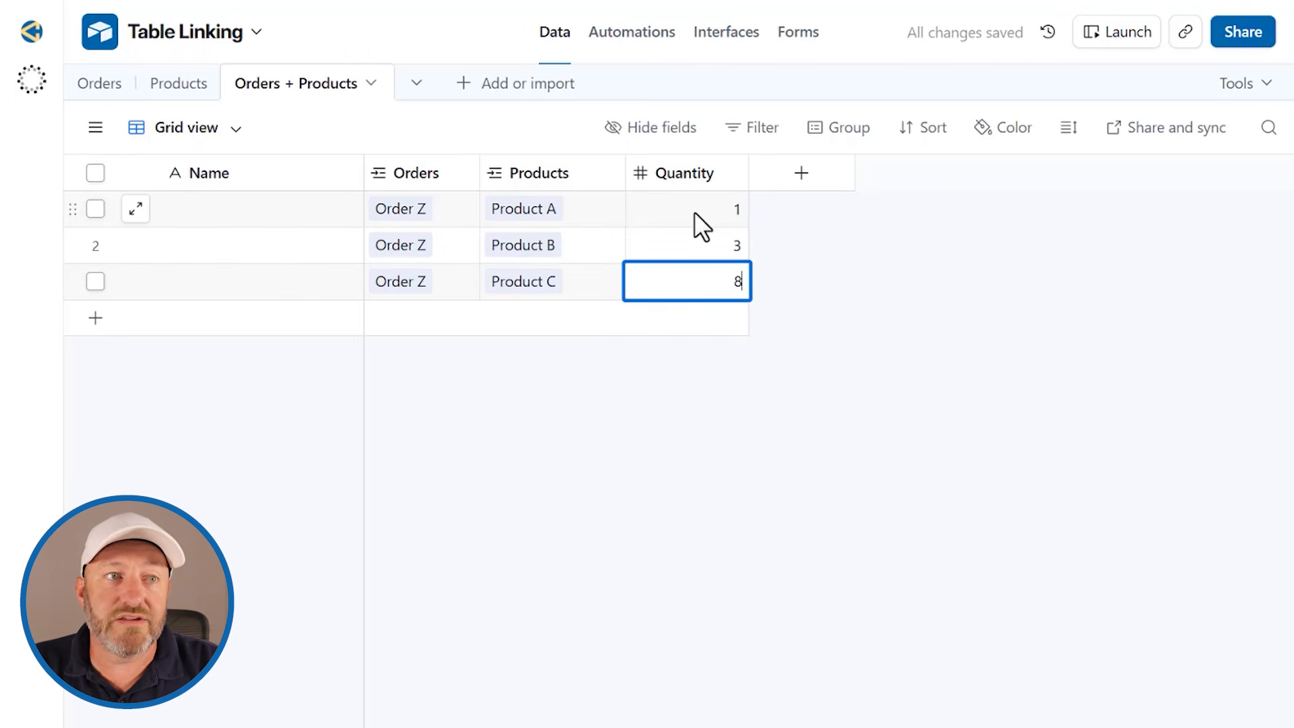
click(775, 266)
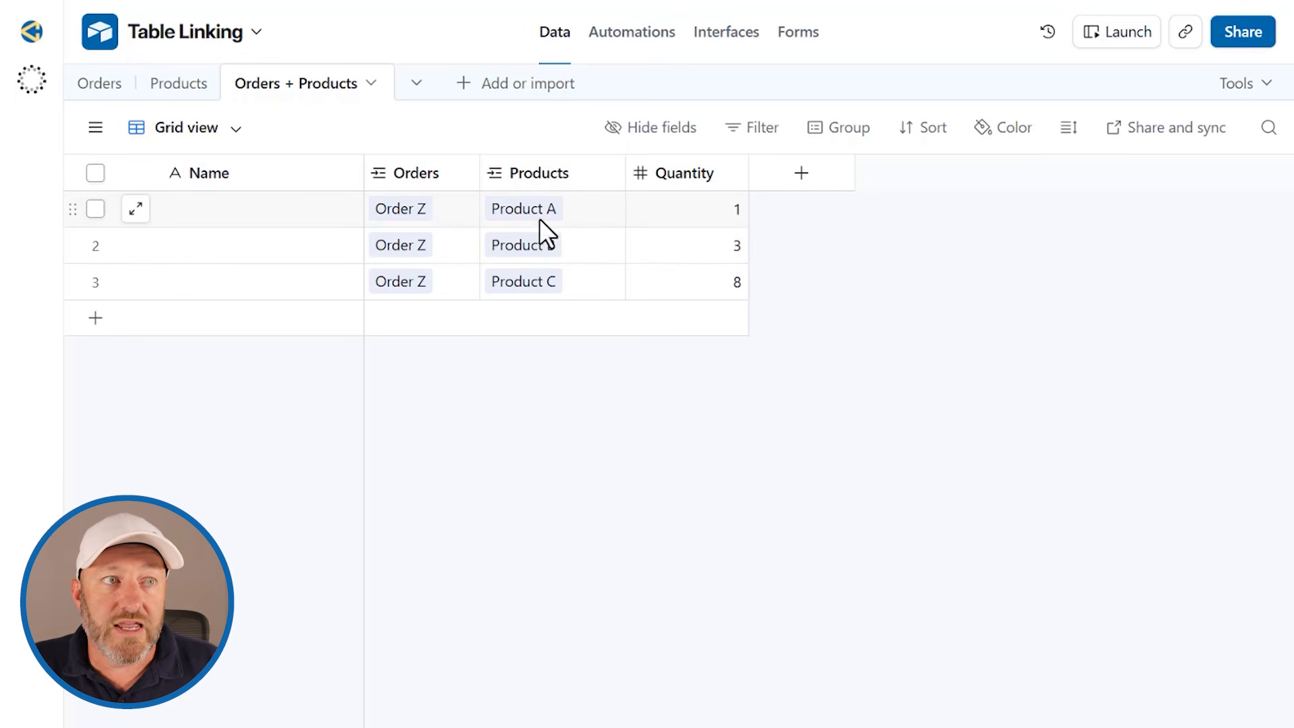
Add a lookup of Product Price from the linked Products field, and widen the column to show its full name.
right_click(557, 175)
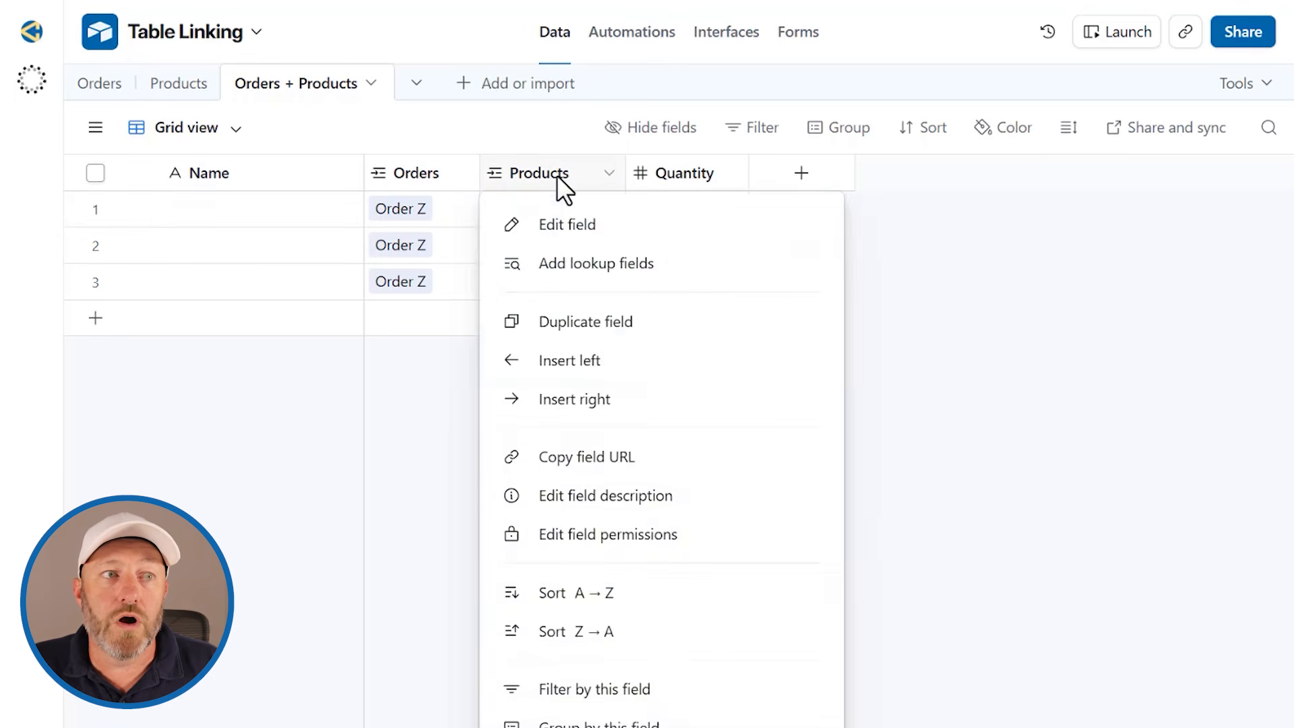
click(606, 270)
click(523, 536)
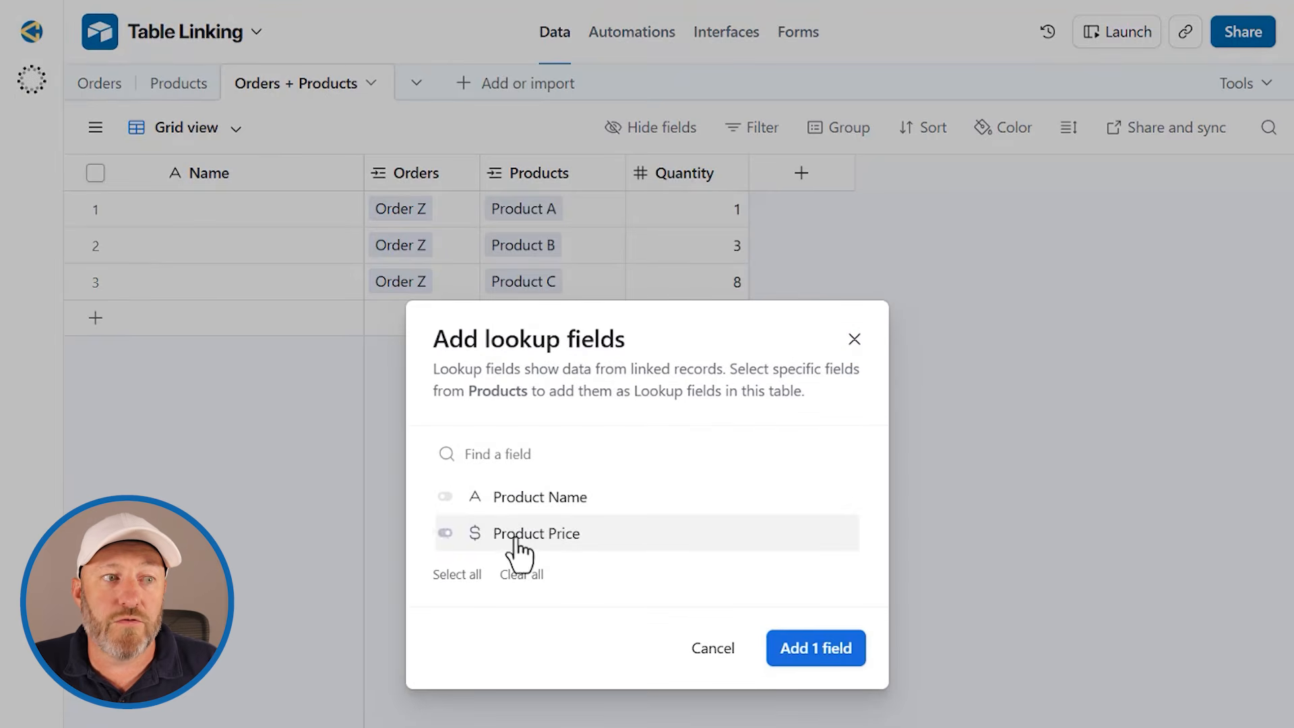
click(815, 660)
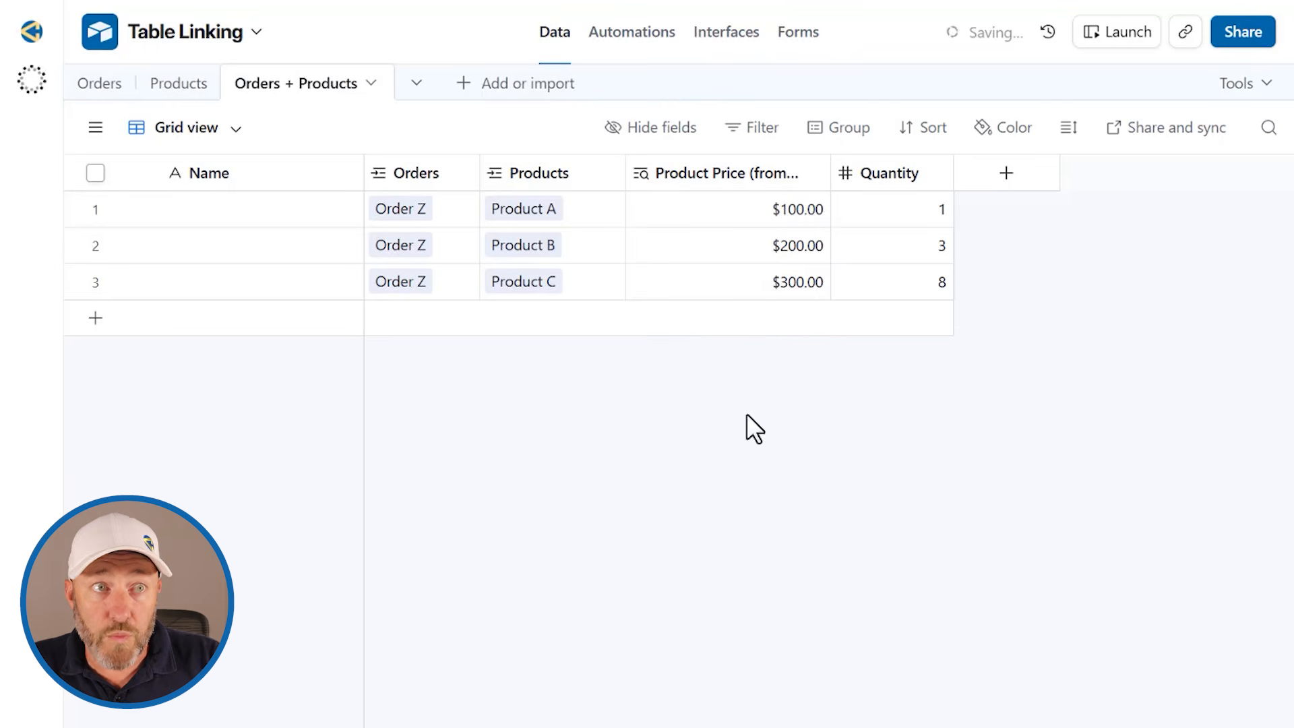
drag(829, 174, 900, 177)
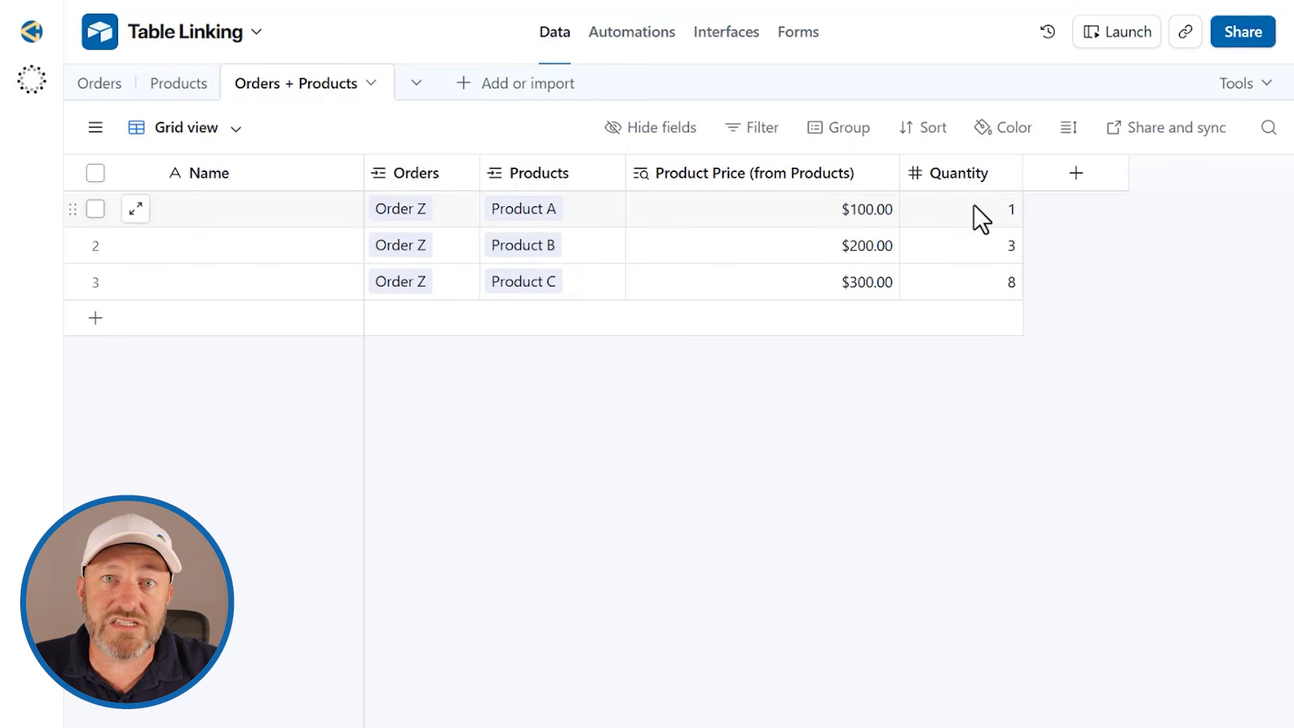
Set up a formula field named Line Item Total that multiplies Product Price (from Products) by Quantity.
click(1076, 179)
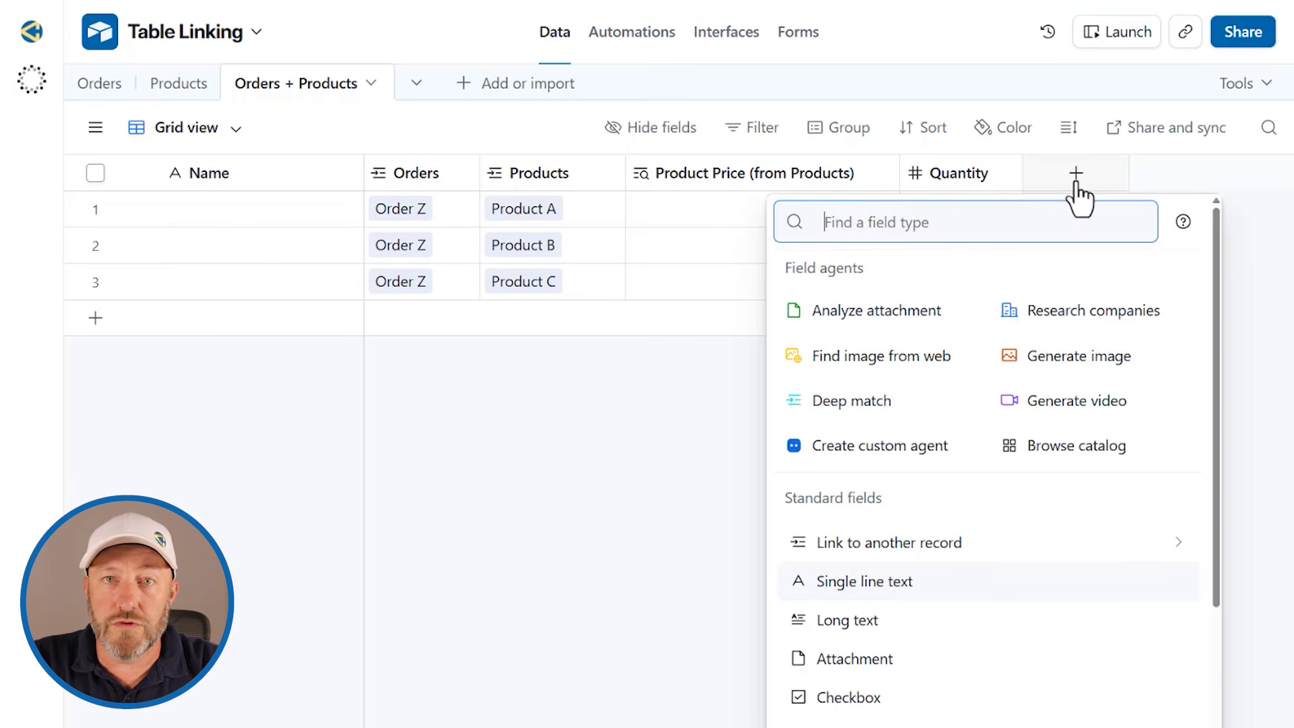
text(form)
click(961, 275)
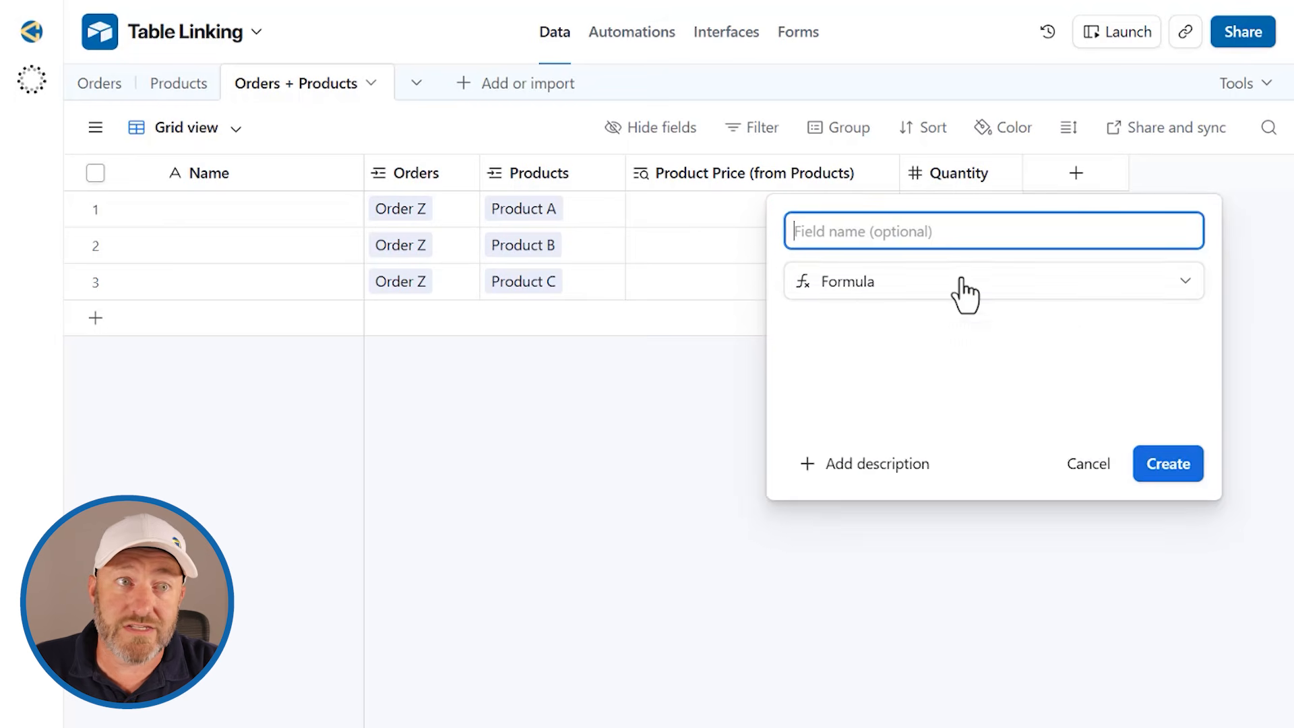
text(Line )
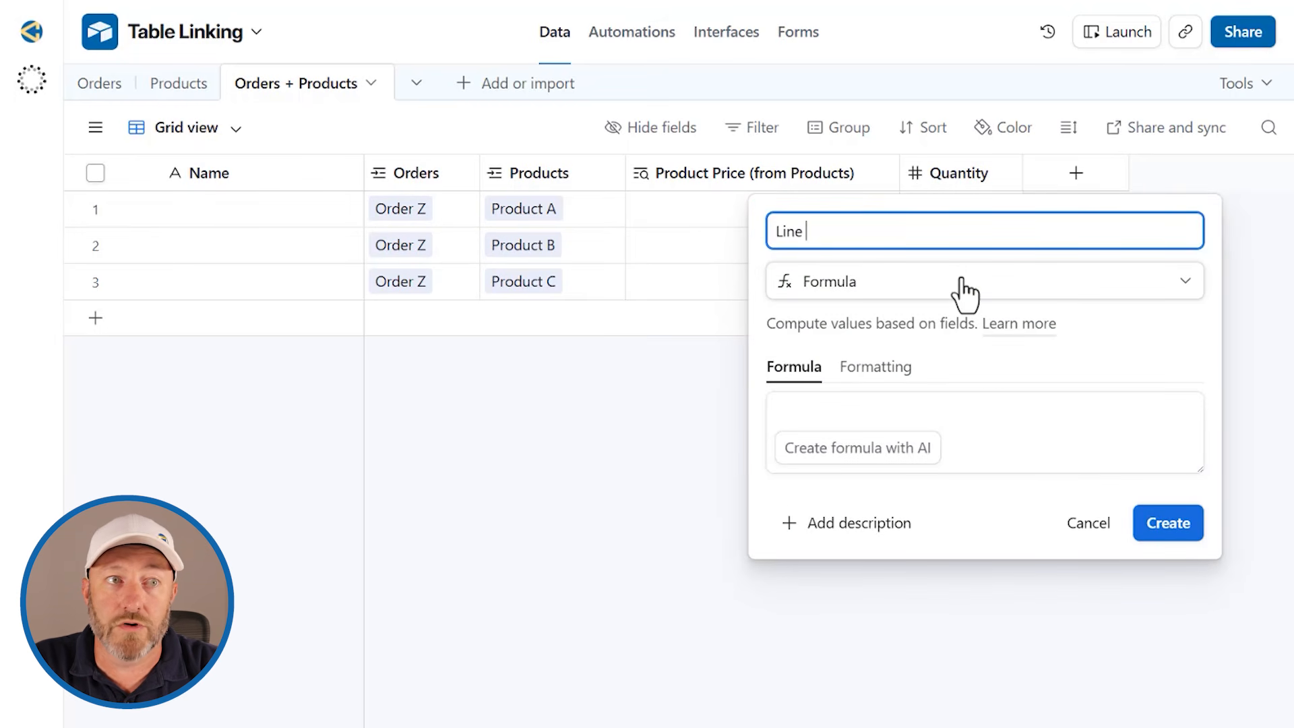
text(Item Total)
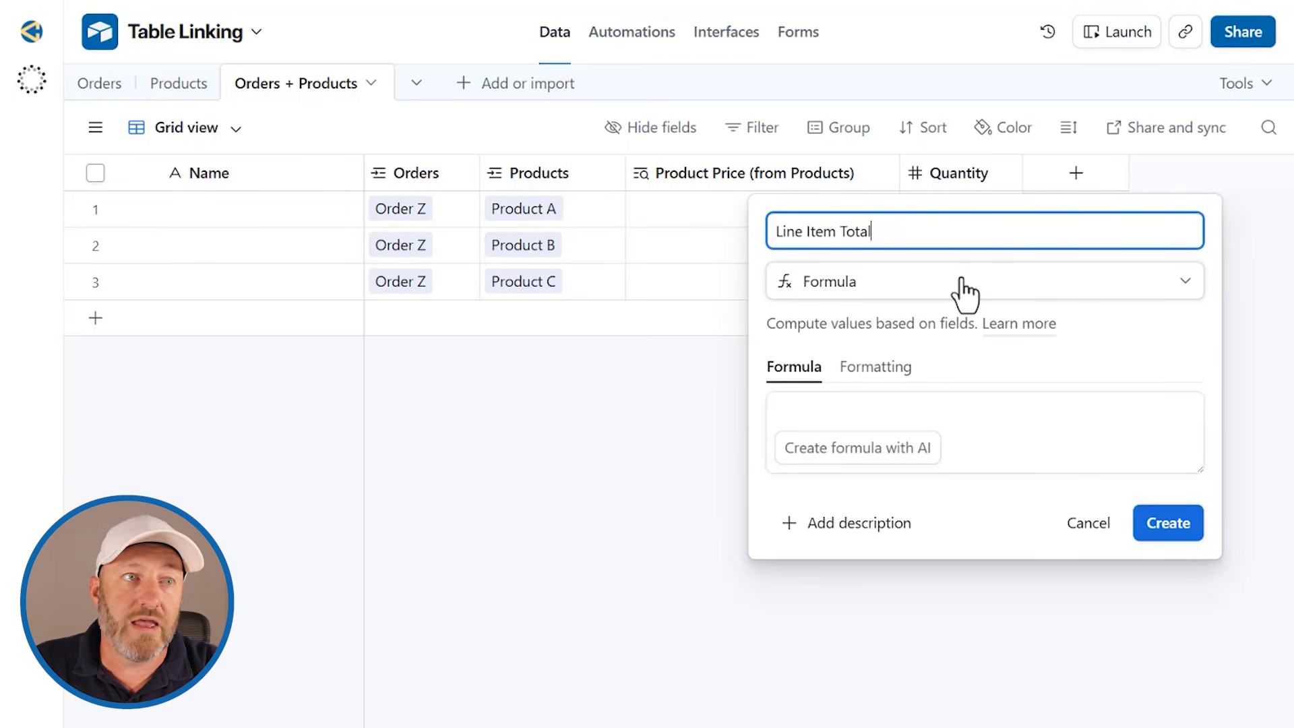
click(929, 407)
text(pri)
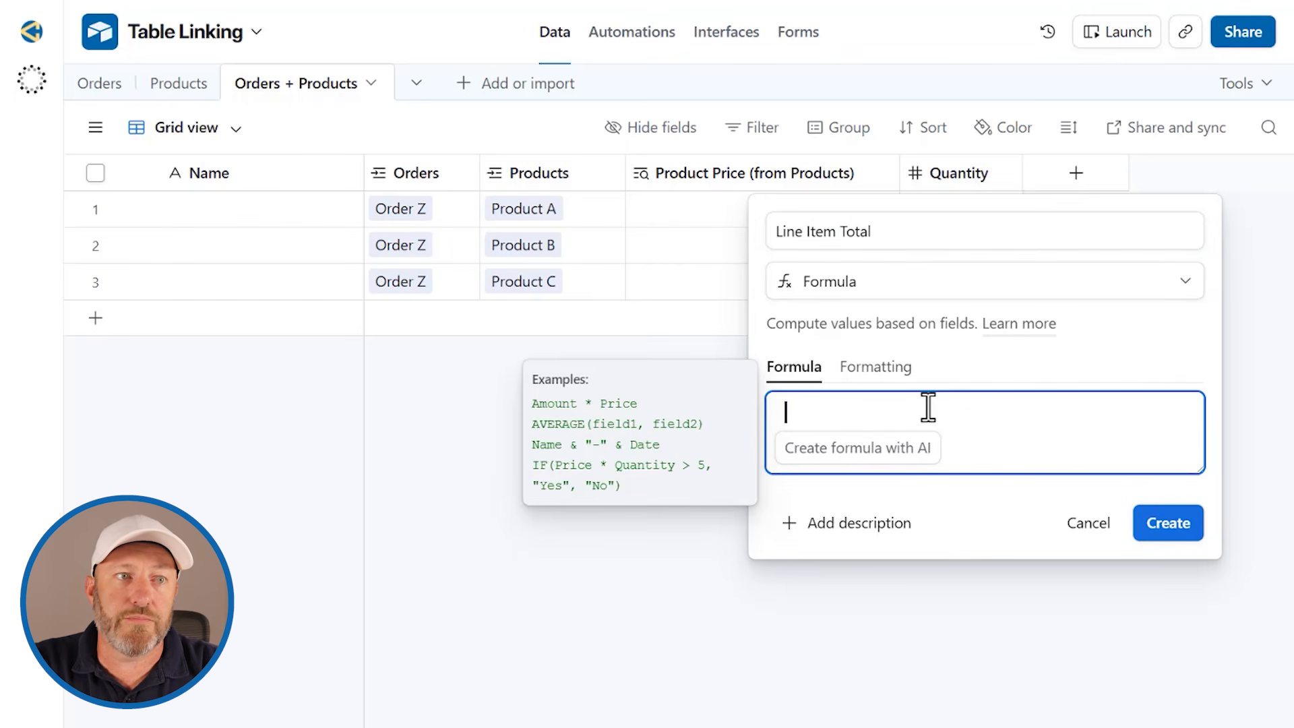
click(907, 526)
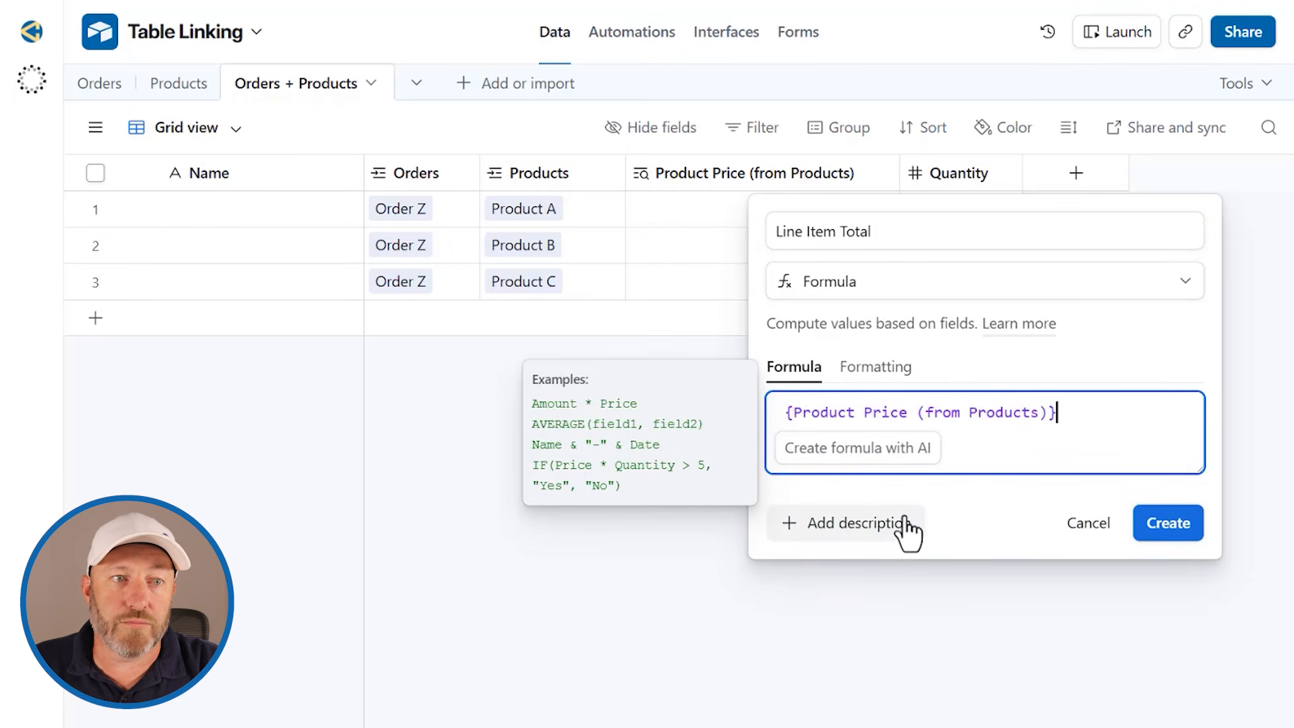
text(*qua)
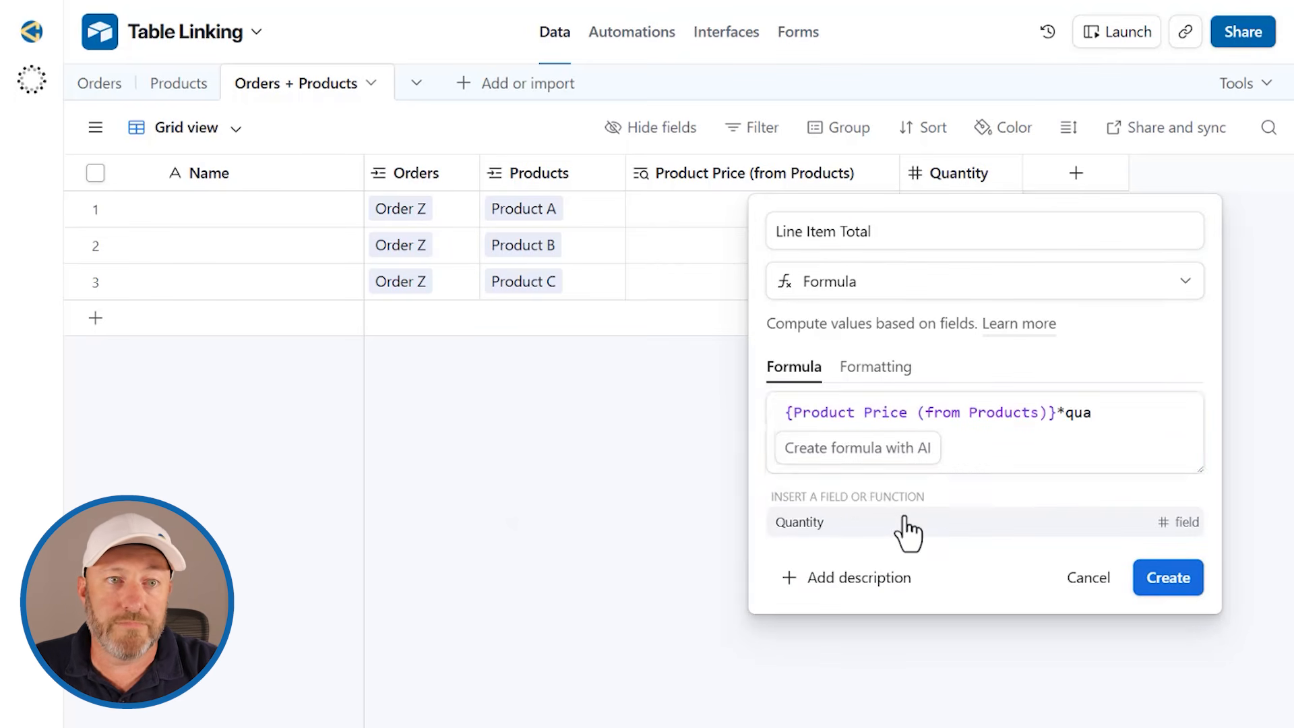
click(906, 439)
Create the Line Item Total field with currency formatting, and narrow its column.
click(904, 369)
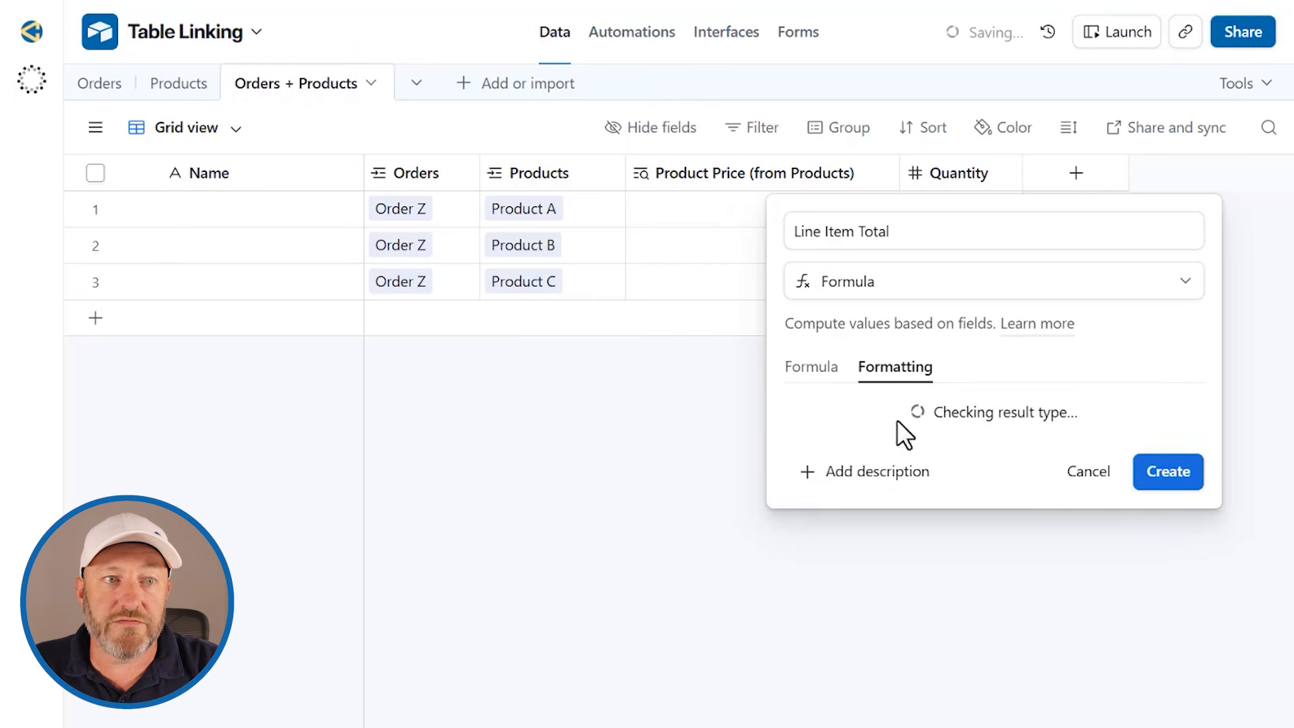
click(881, 451)
click(878, 579)
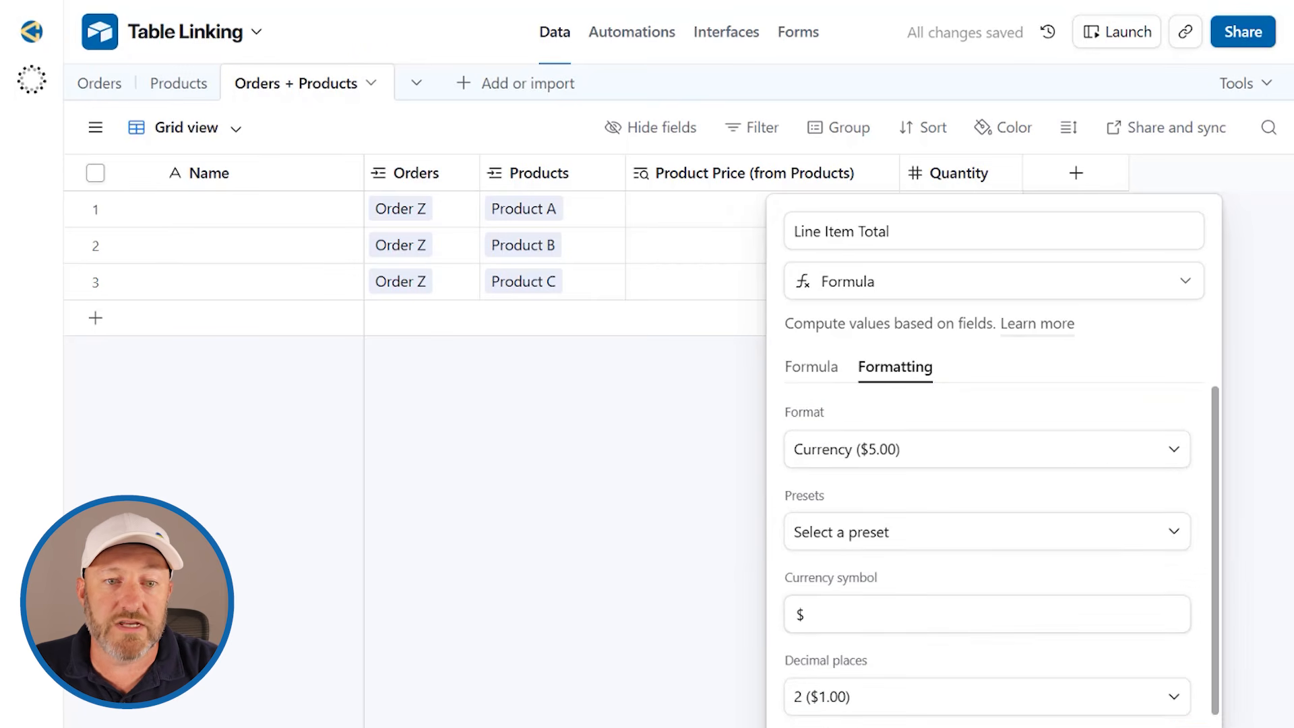
click(1154, 727)
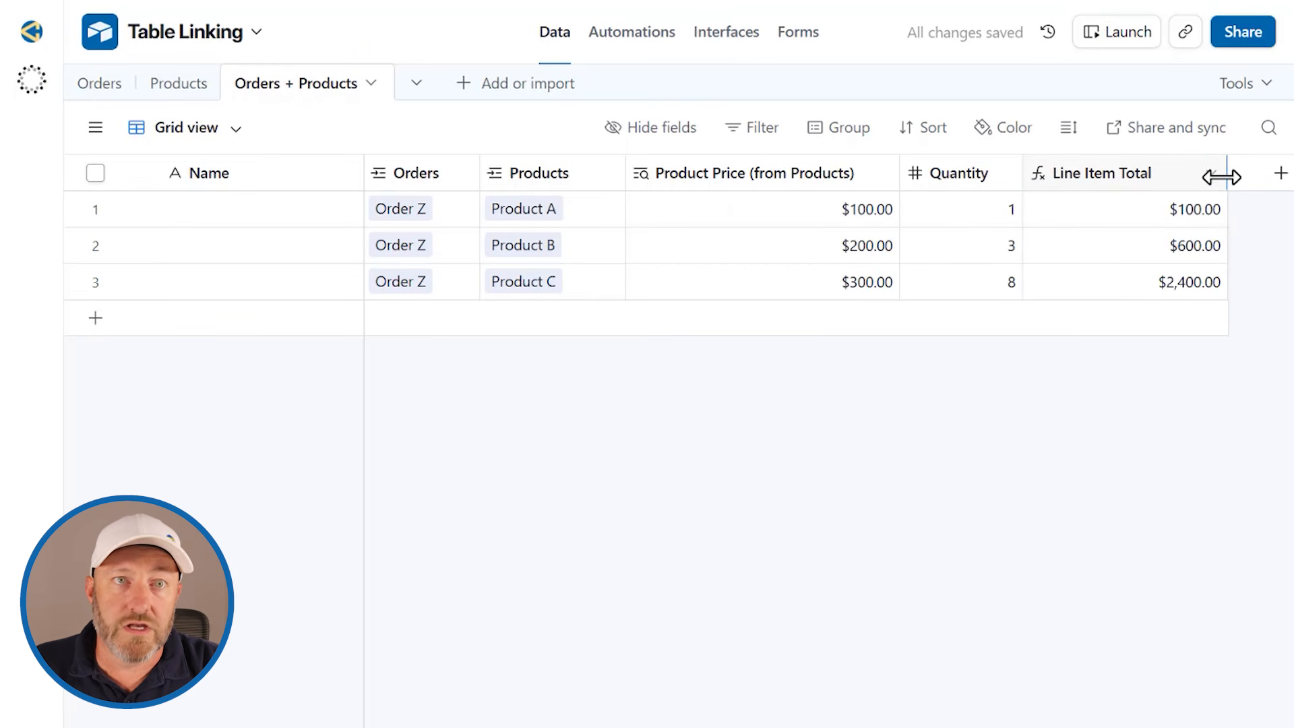
drag(1225, 174, 1185, 174)
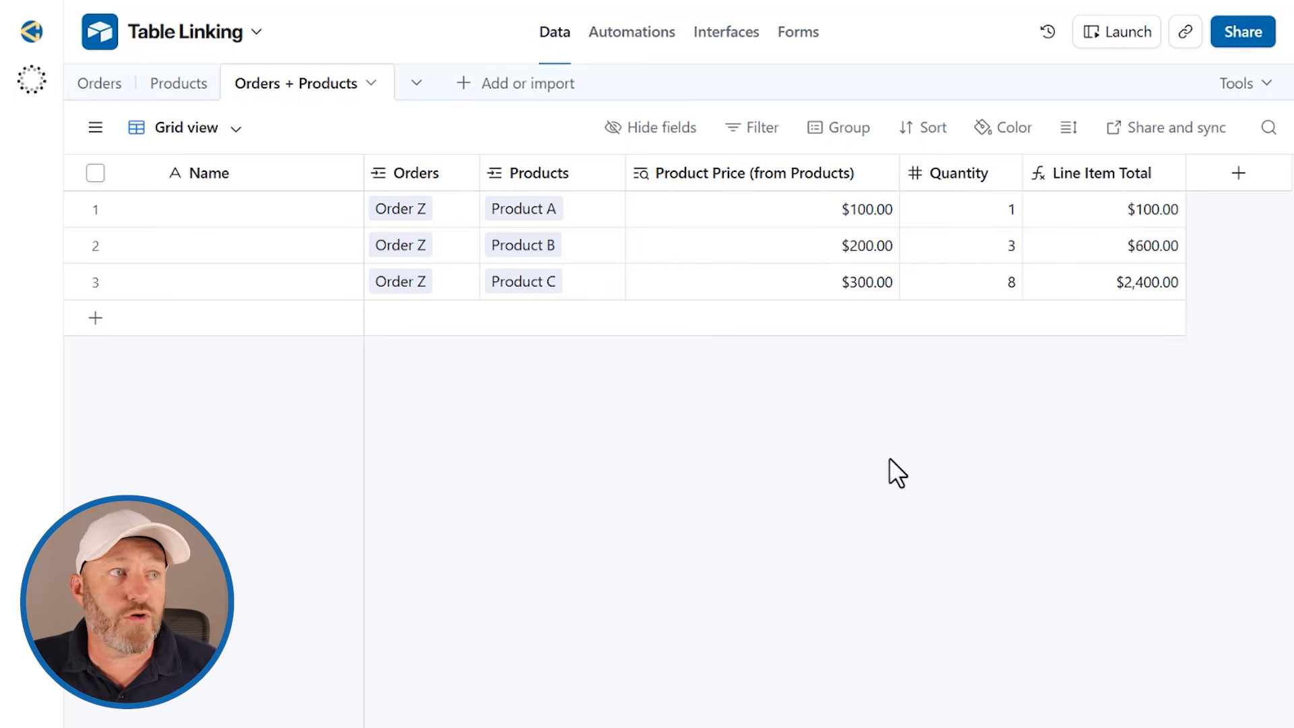
Add a rollup field named Total to the Orders table using SUM(values) on Line Item Total from Orders + Products, and narrow its column.
click(101, 85)
click(586, 174)
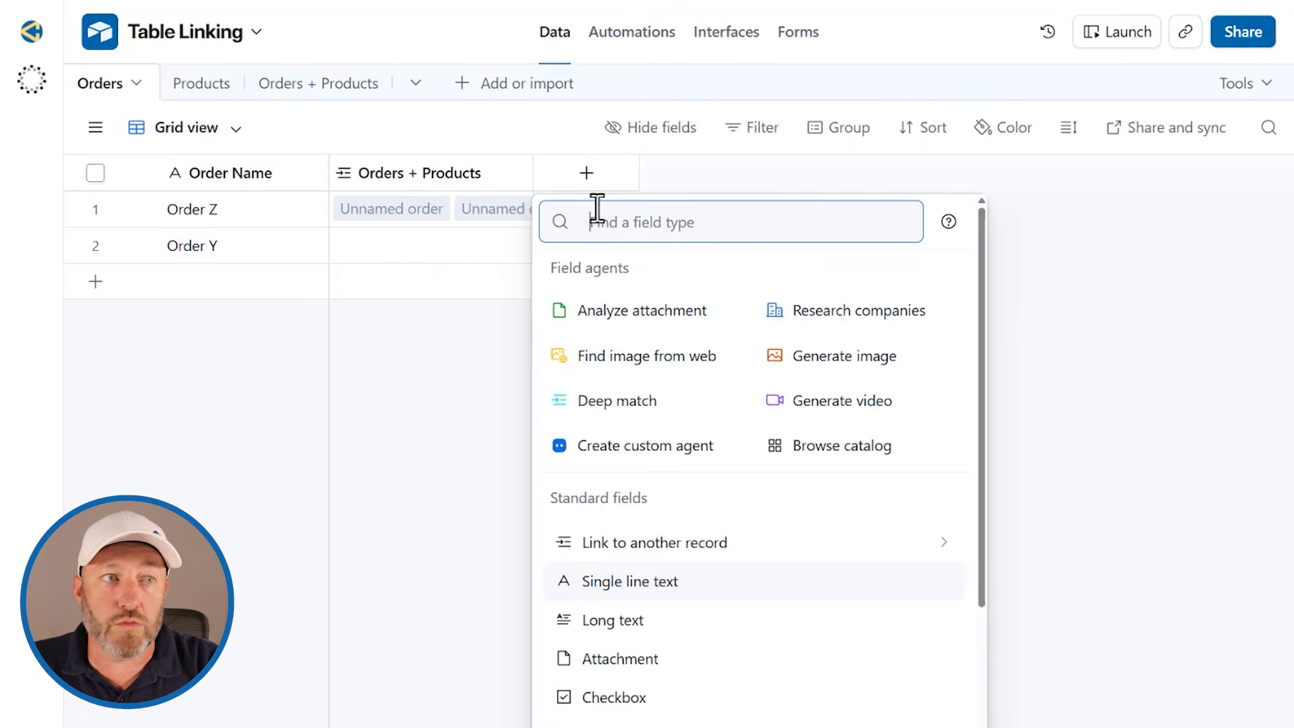
text(roll)
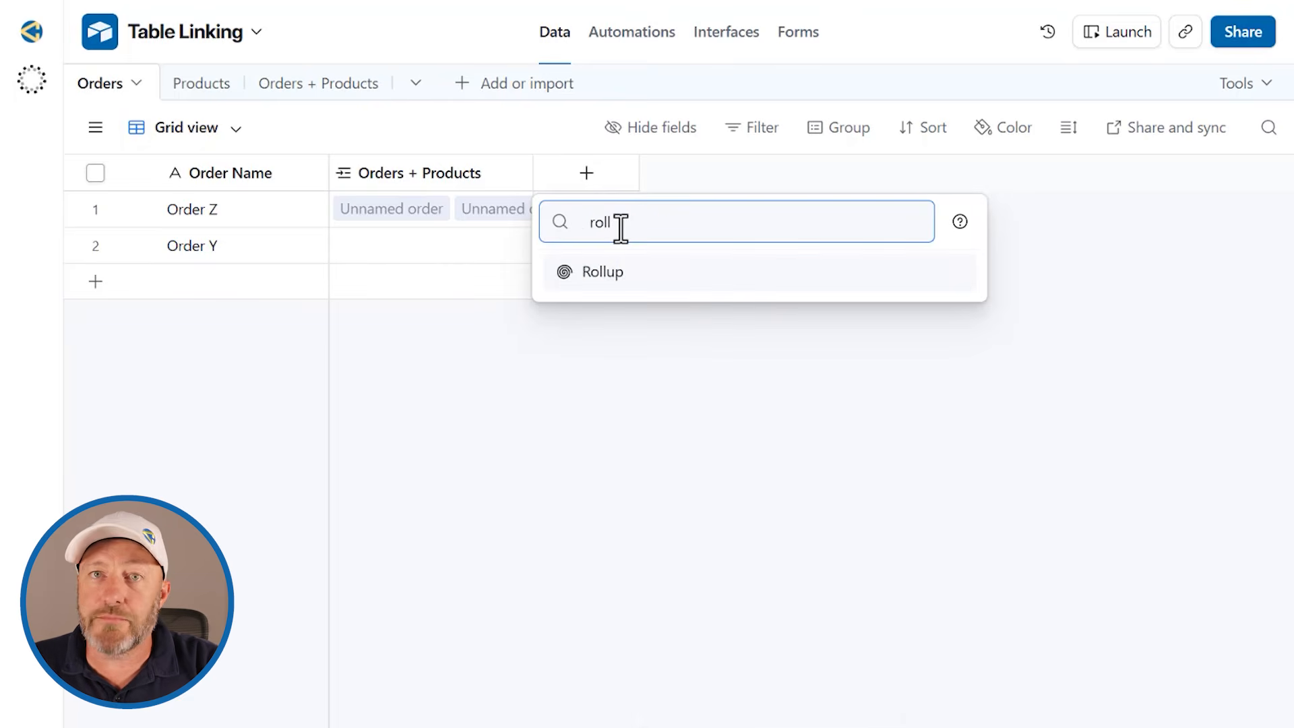
click(628, 287)
text(Total)
click(686, 397)
click(638, 669)
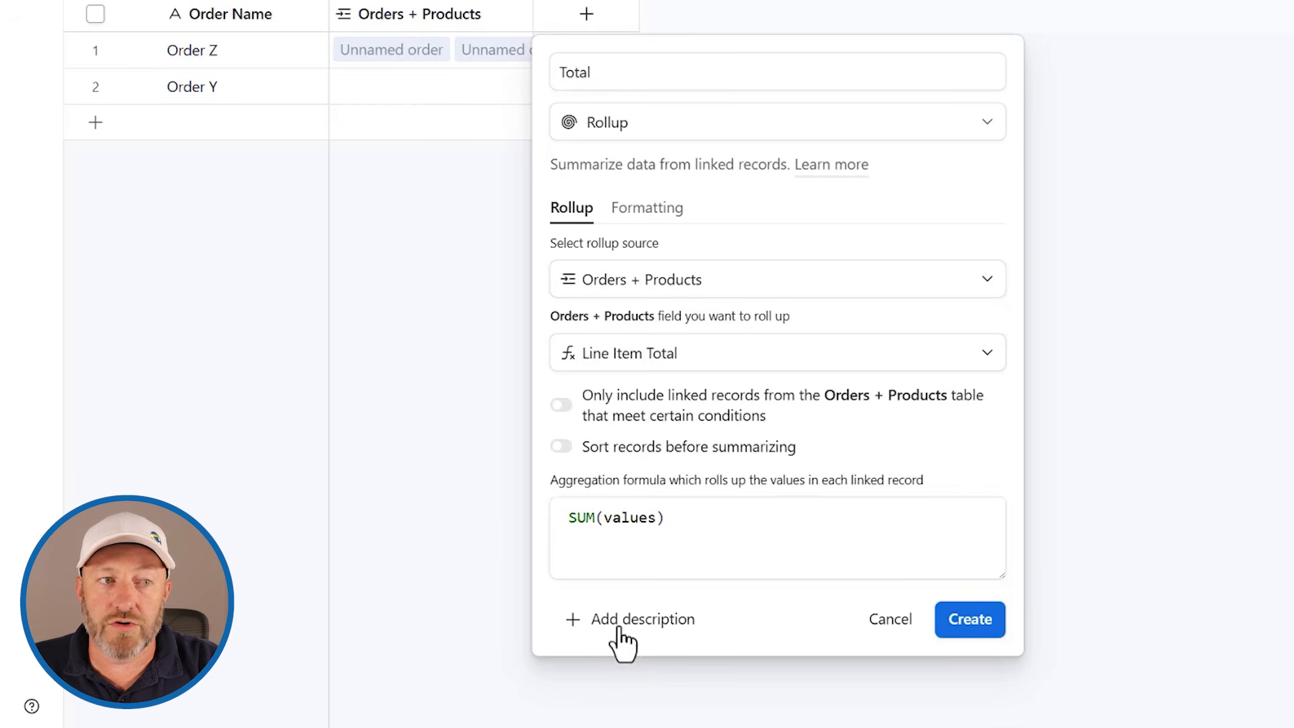
click(651, 211)
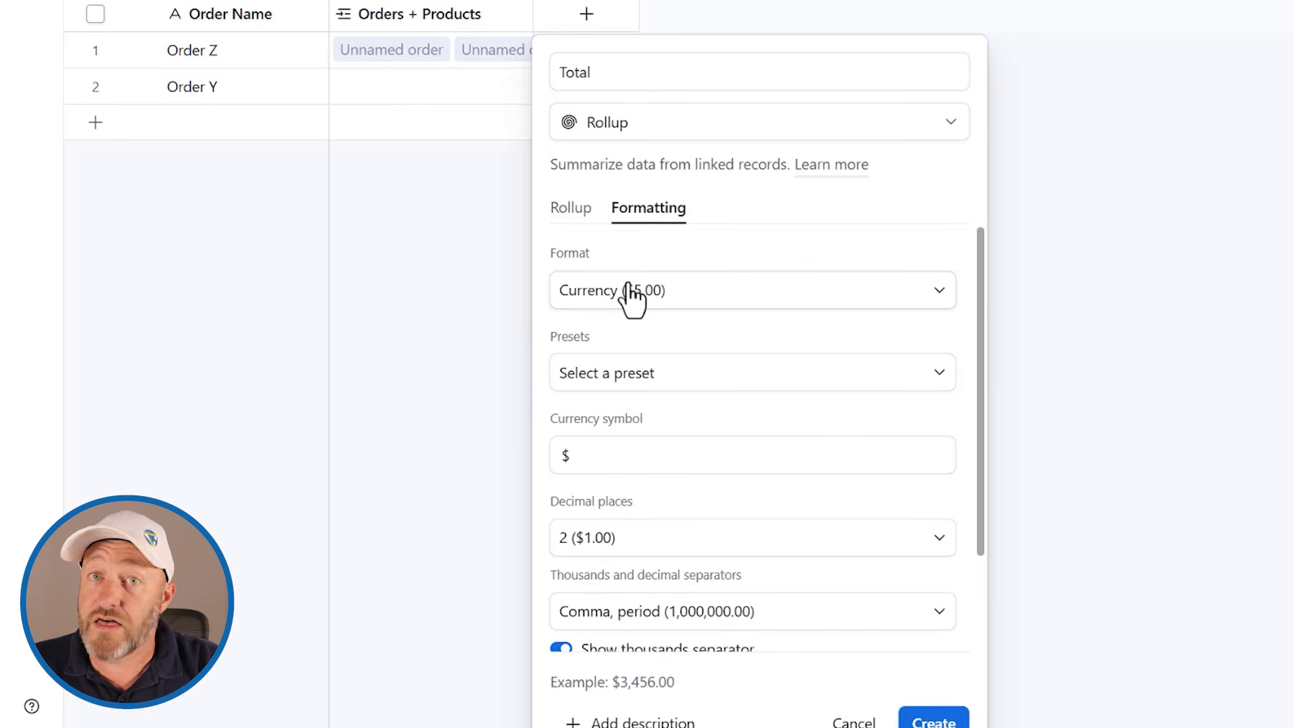
click(950, 718)
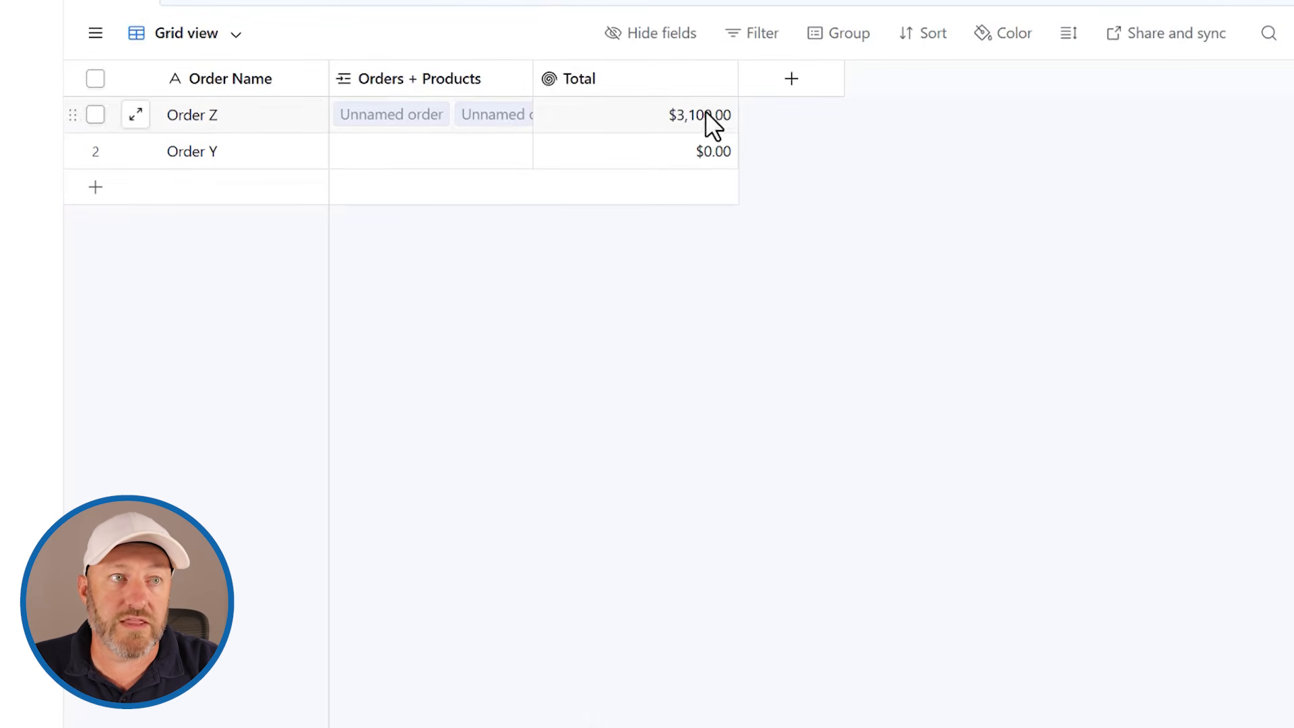
drag(735, 178, 654, 176)
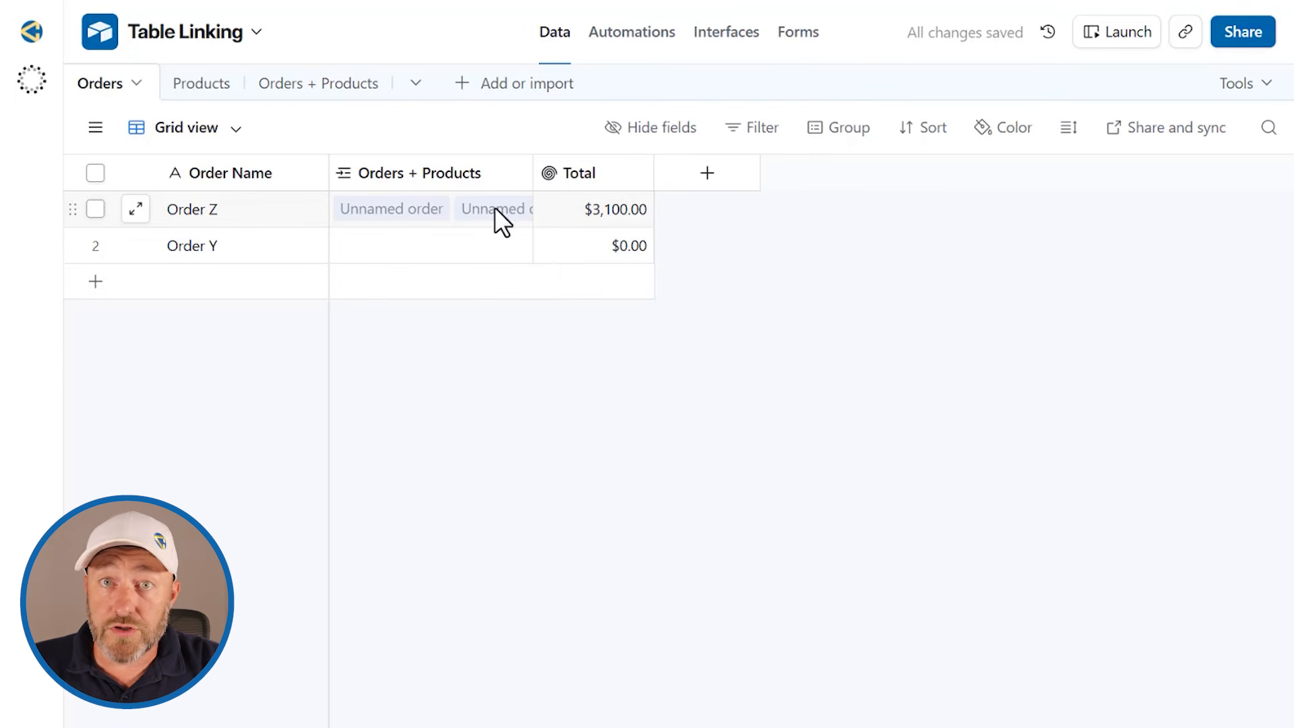
Add a Count field named Line Items Count to the Orders table, counting linked Orders + Products records, and narrow its column.
click(710, 178)
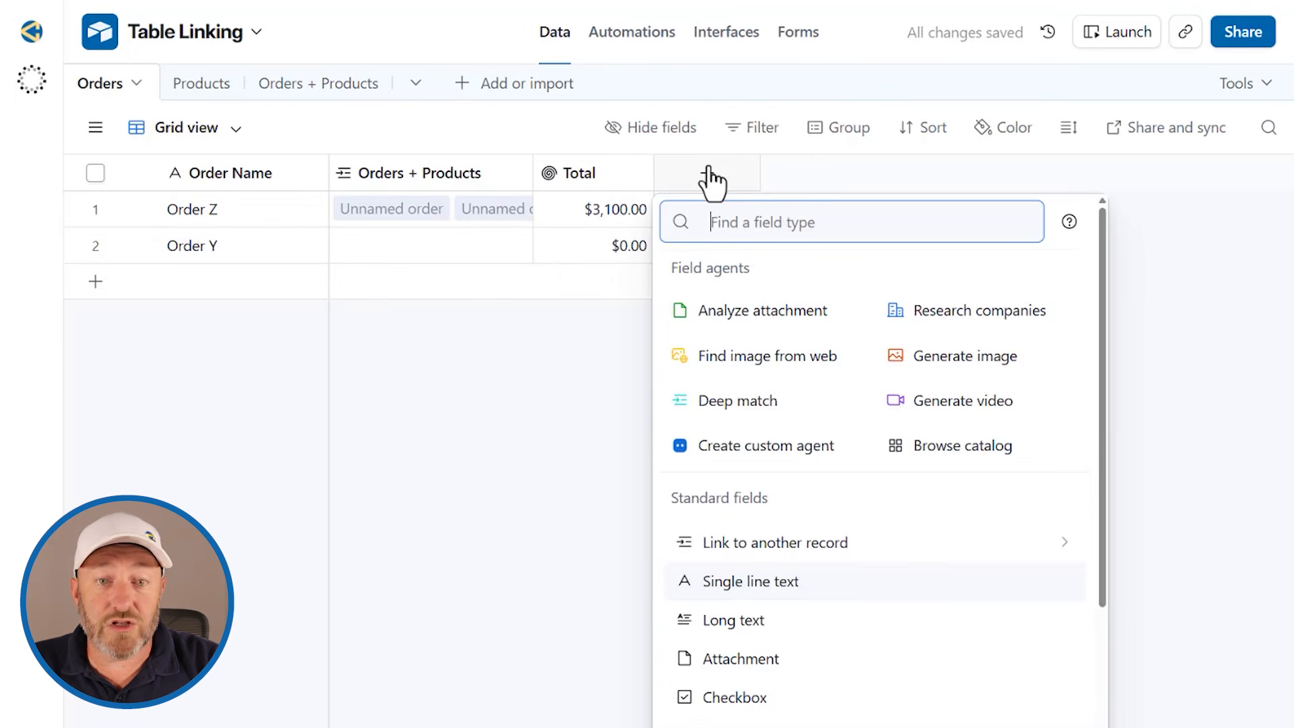
text(count)
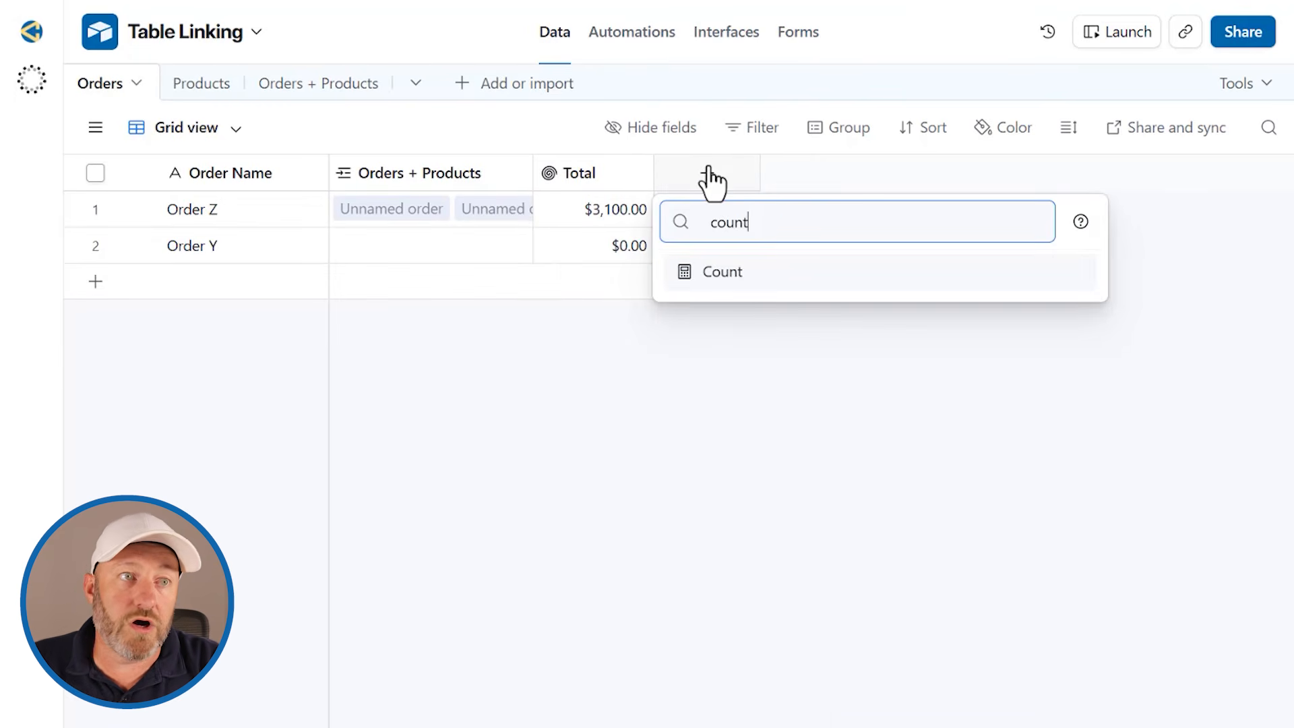
click(753, 258)
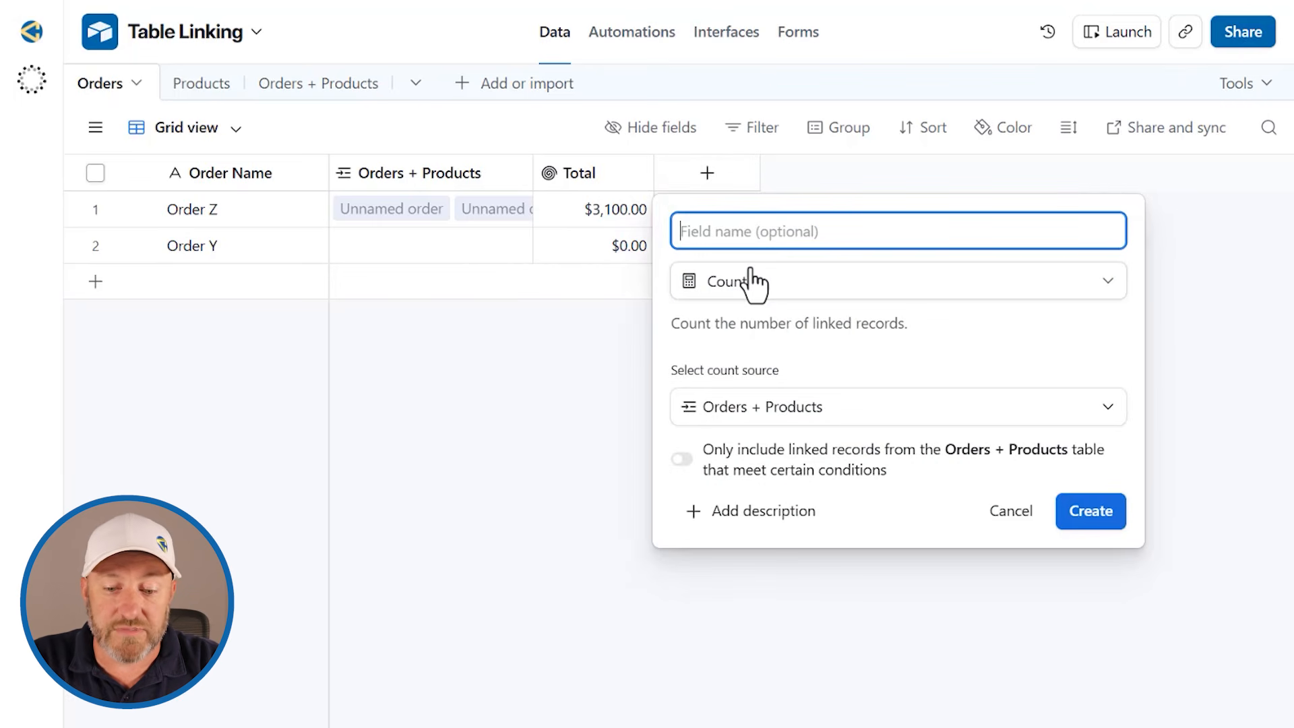
text(Line Items)
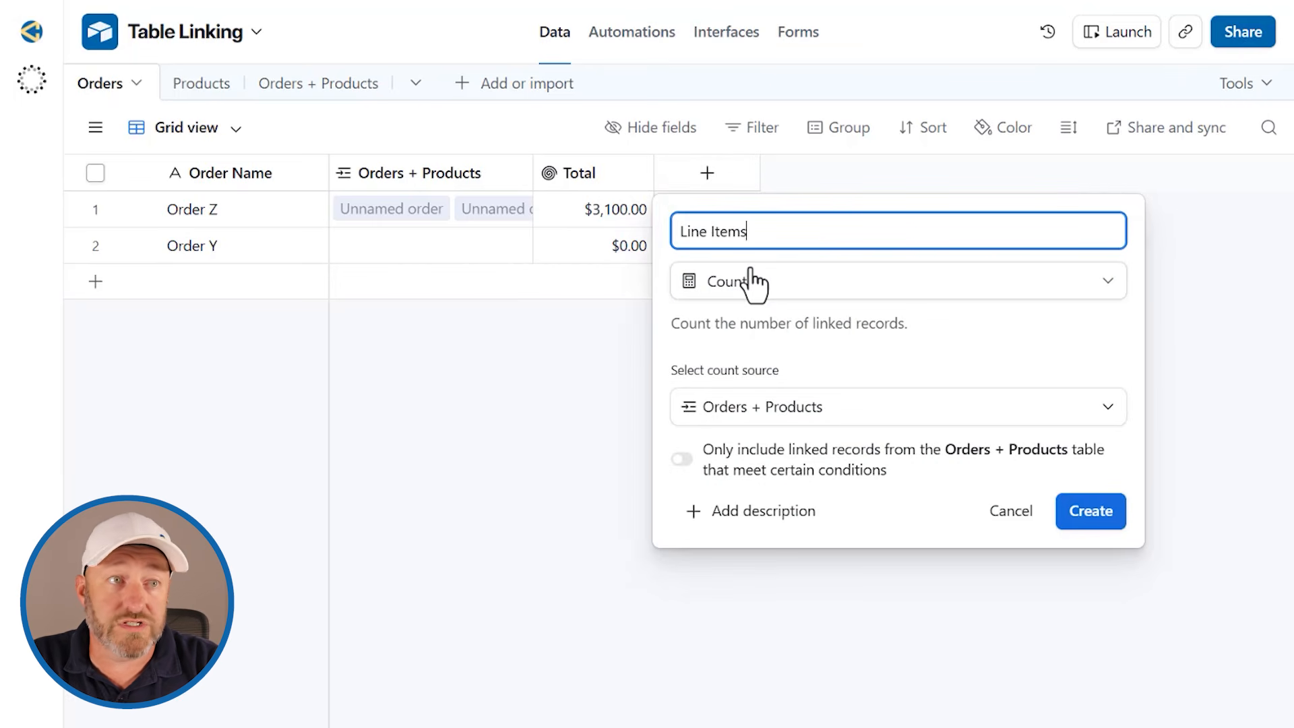
text( Count)
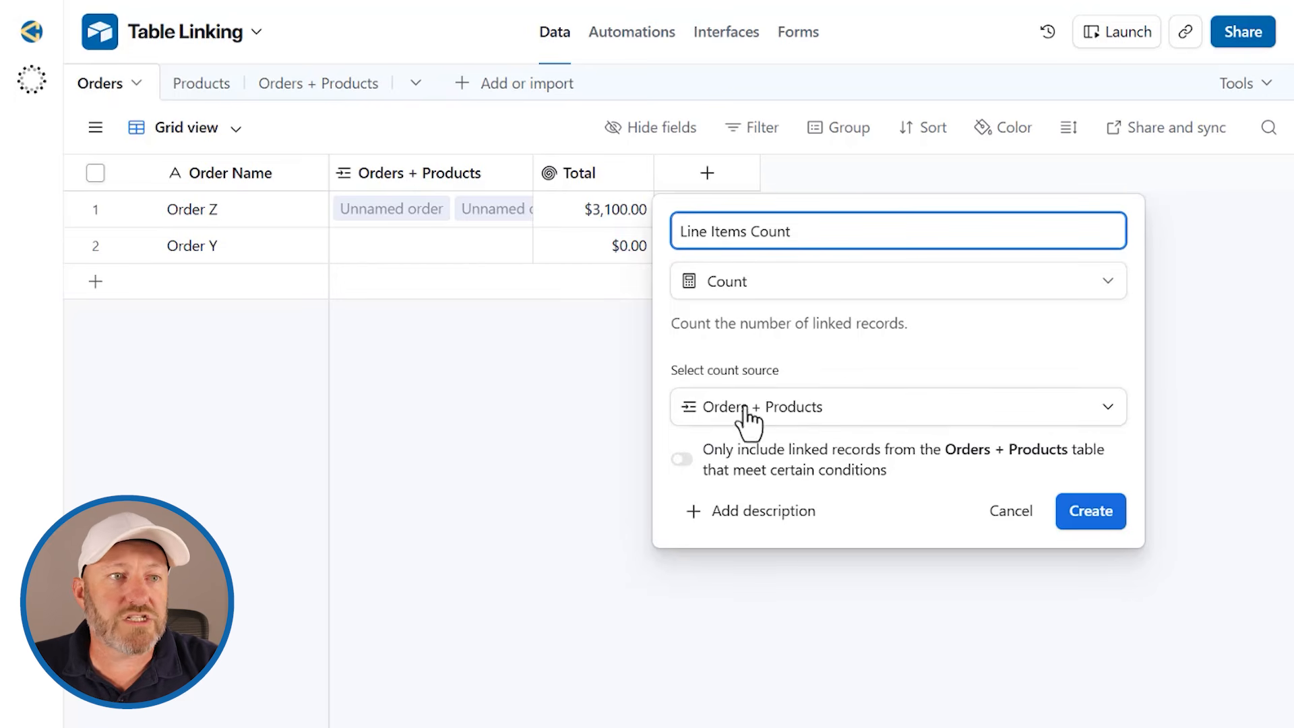
click(1086, 516)
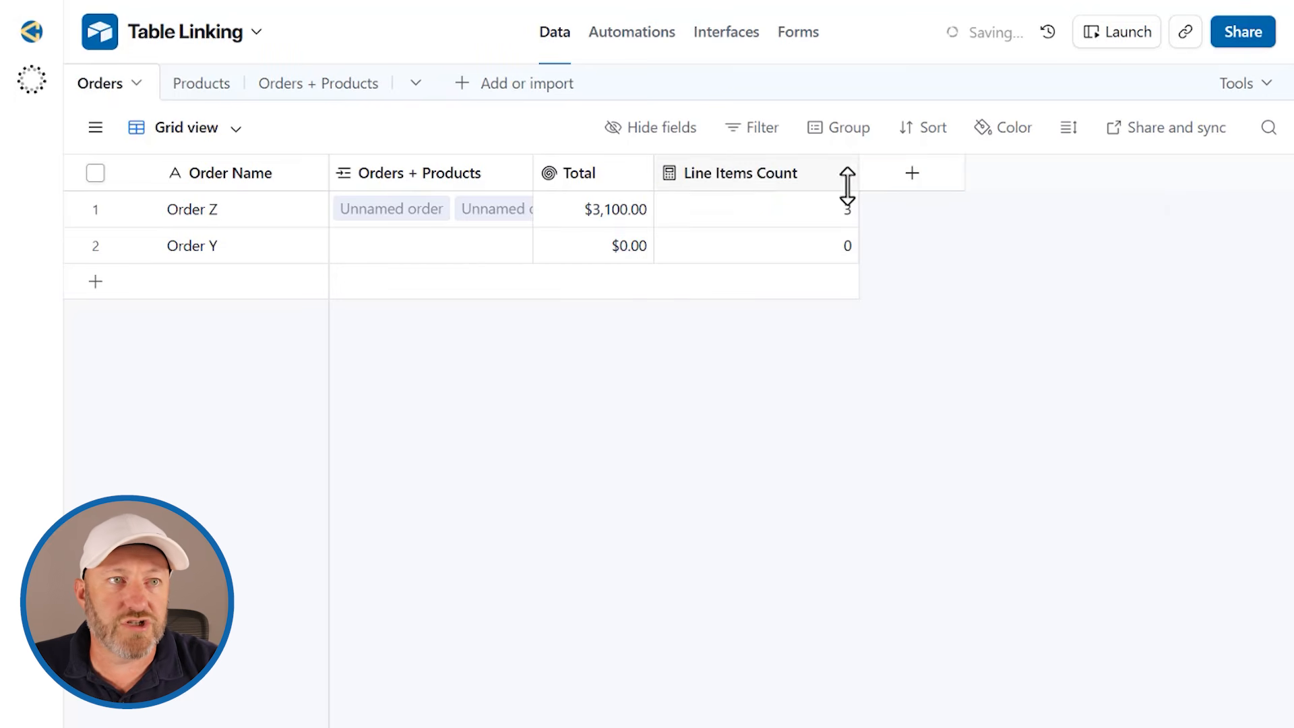
drag(851, 178, 836, 178)
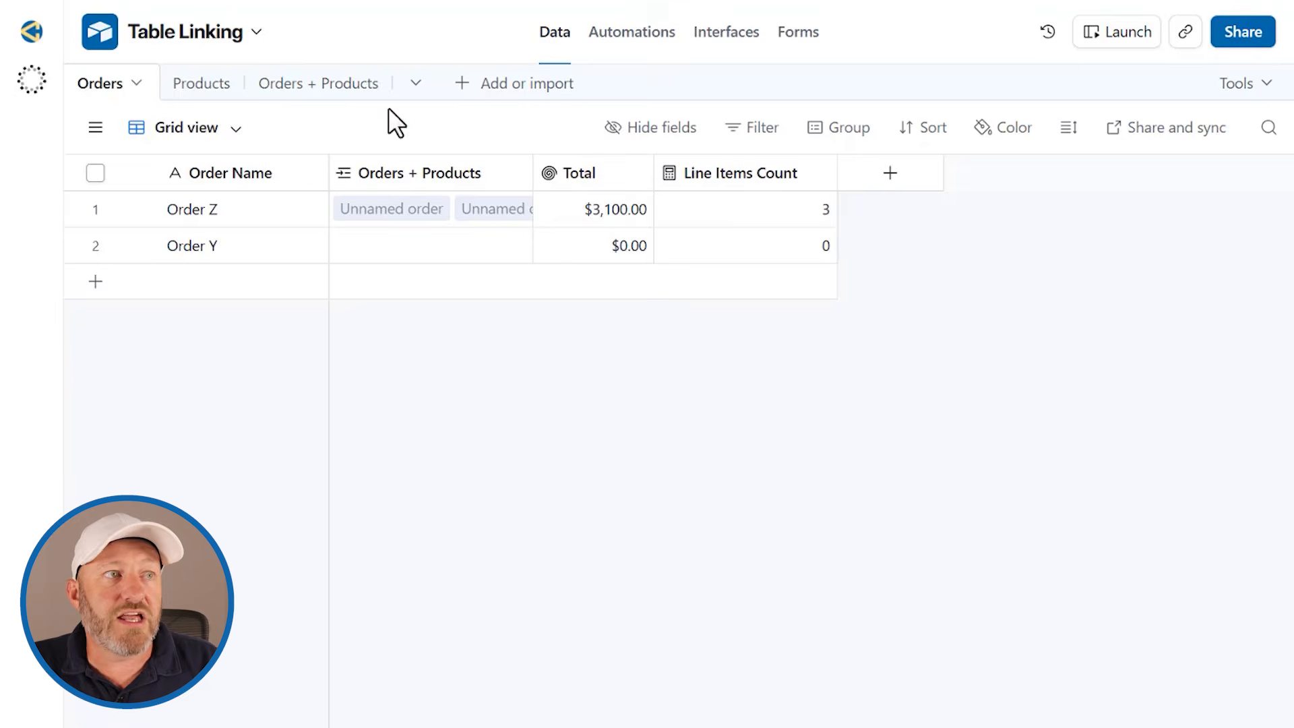
Group the Orders + Products table by the Orders field.
click(348, 86)
right_click(438, 173)
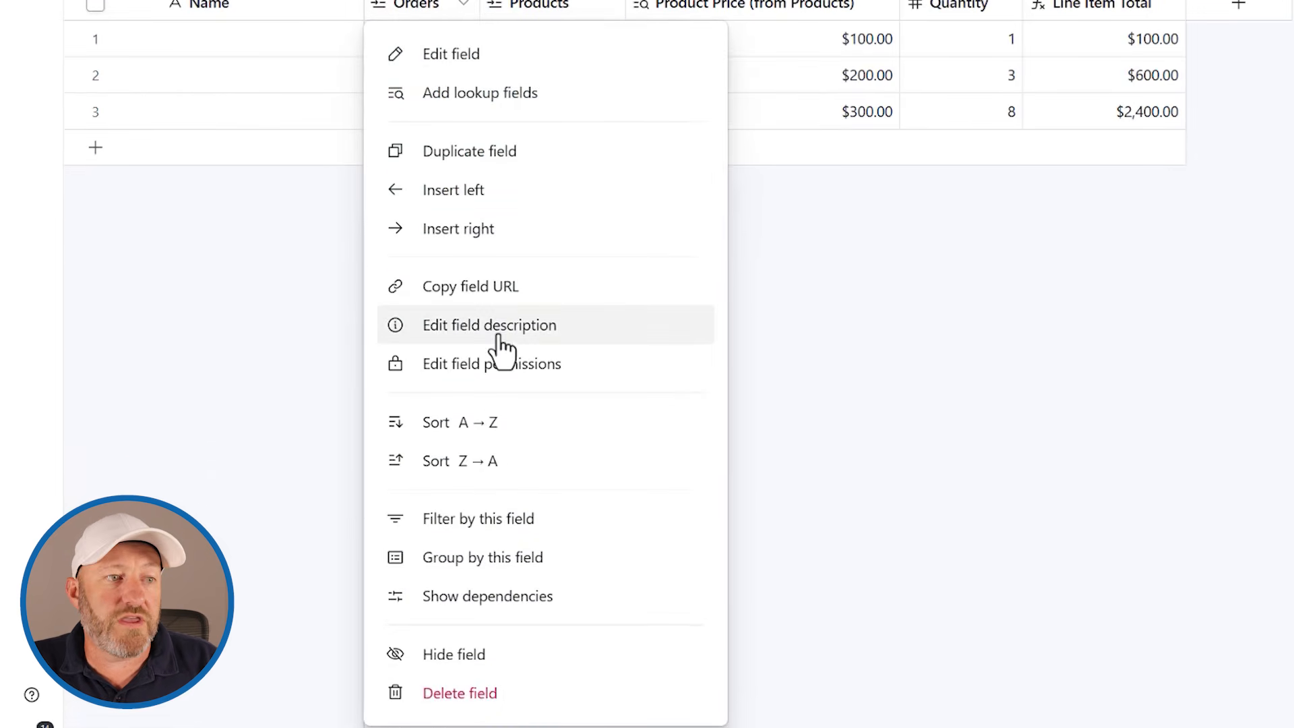
click(523, 568)
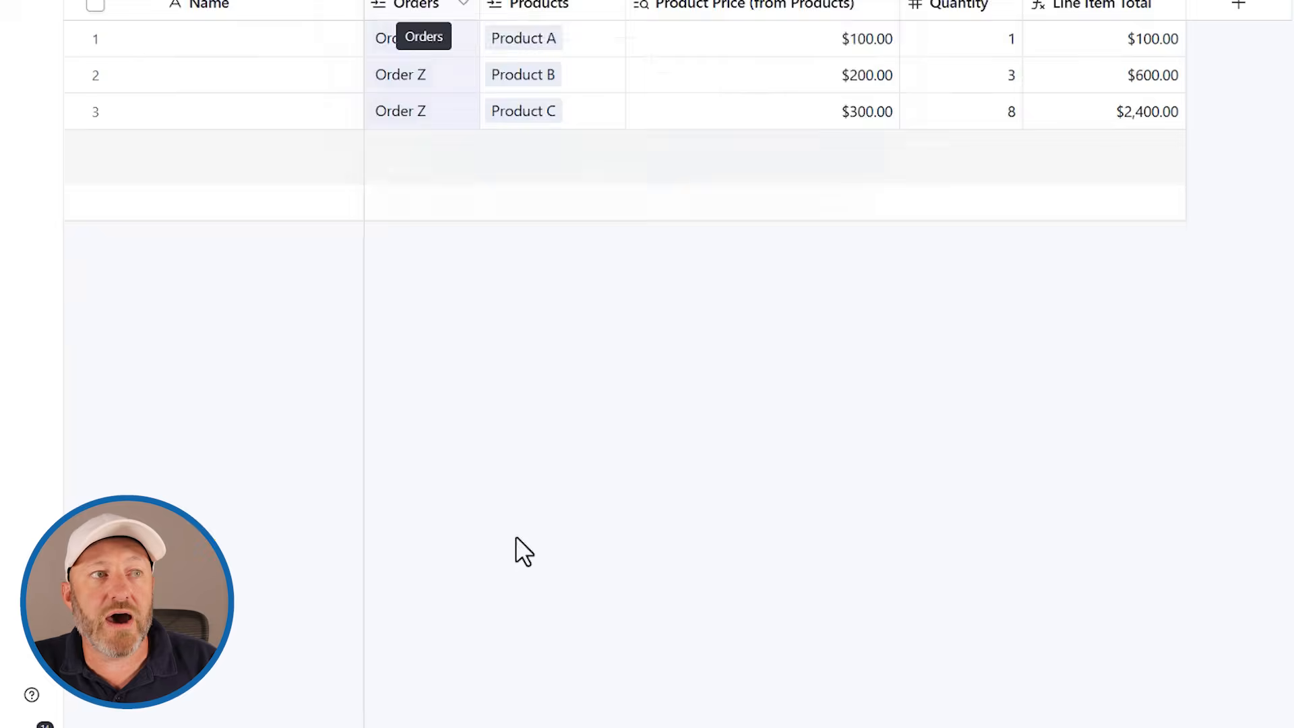
click(676, 422)
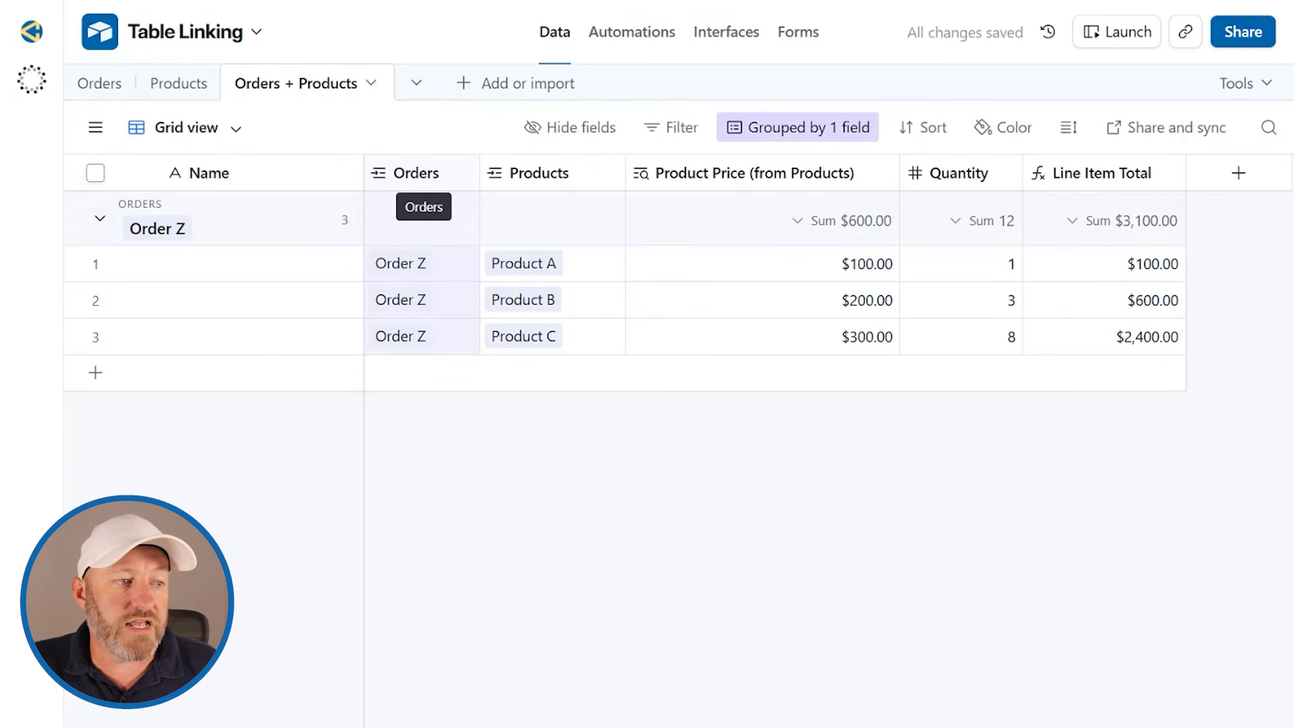
Add a new record to Orders + Products and link it to Order Y.
click(95, 677)
click(533, 590)
click(405, 263)
click(379, 262)
click(425, 491)
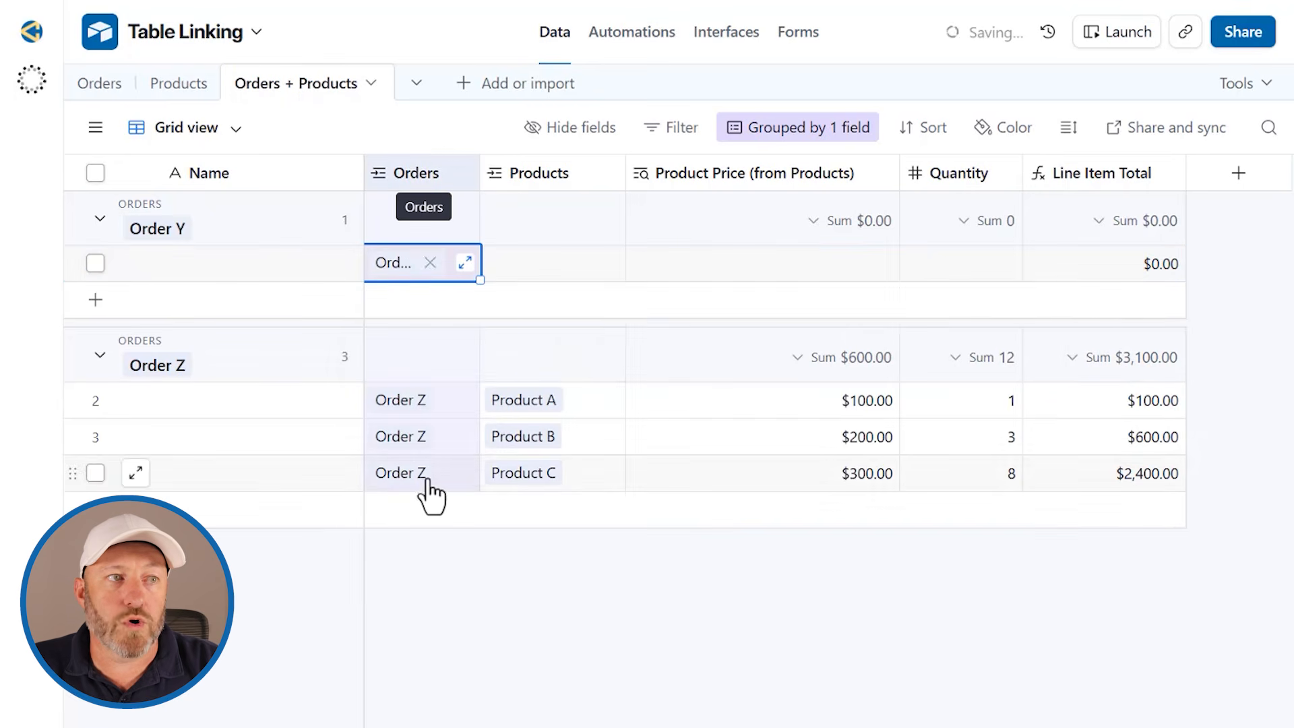
Link Product A to the new Order Y record, and add a second Order Y record linked to Product B.
double_click(507, 269)
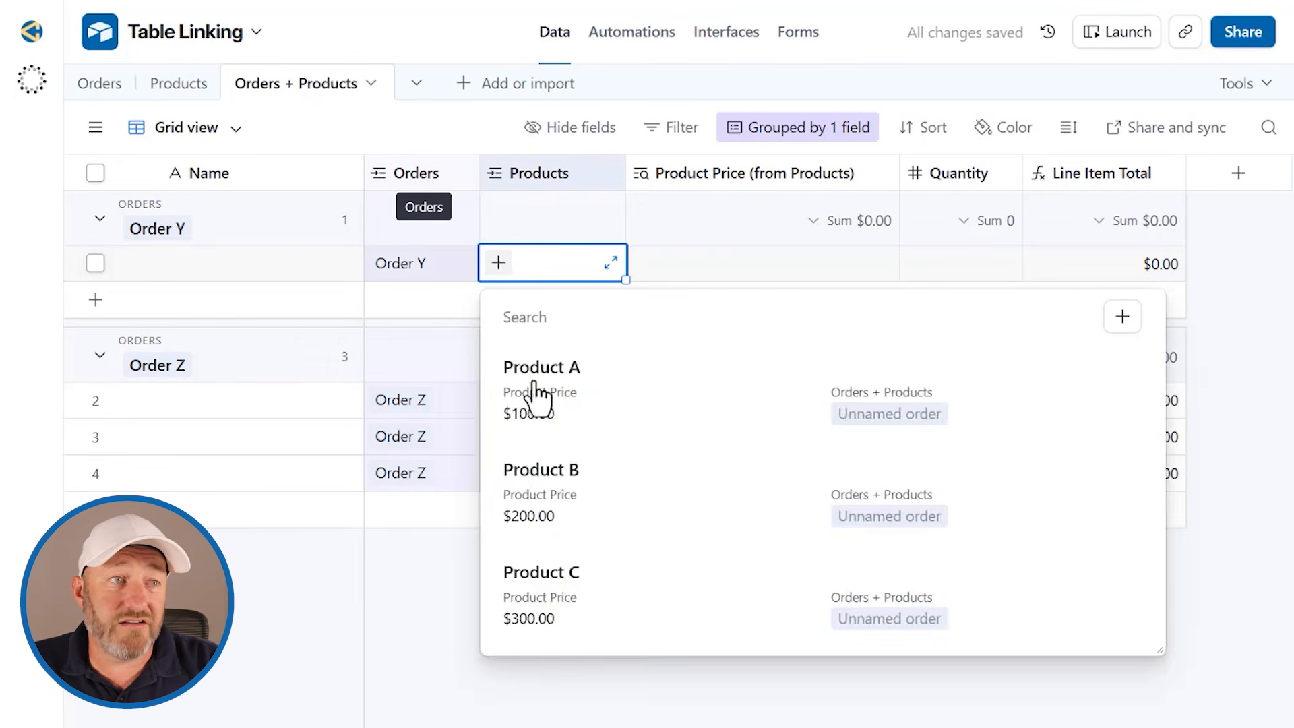
click(537, 395)
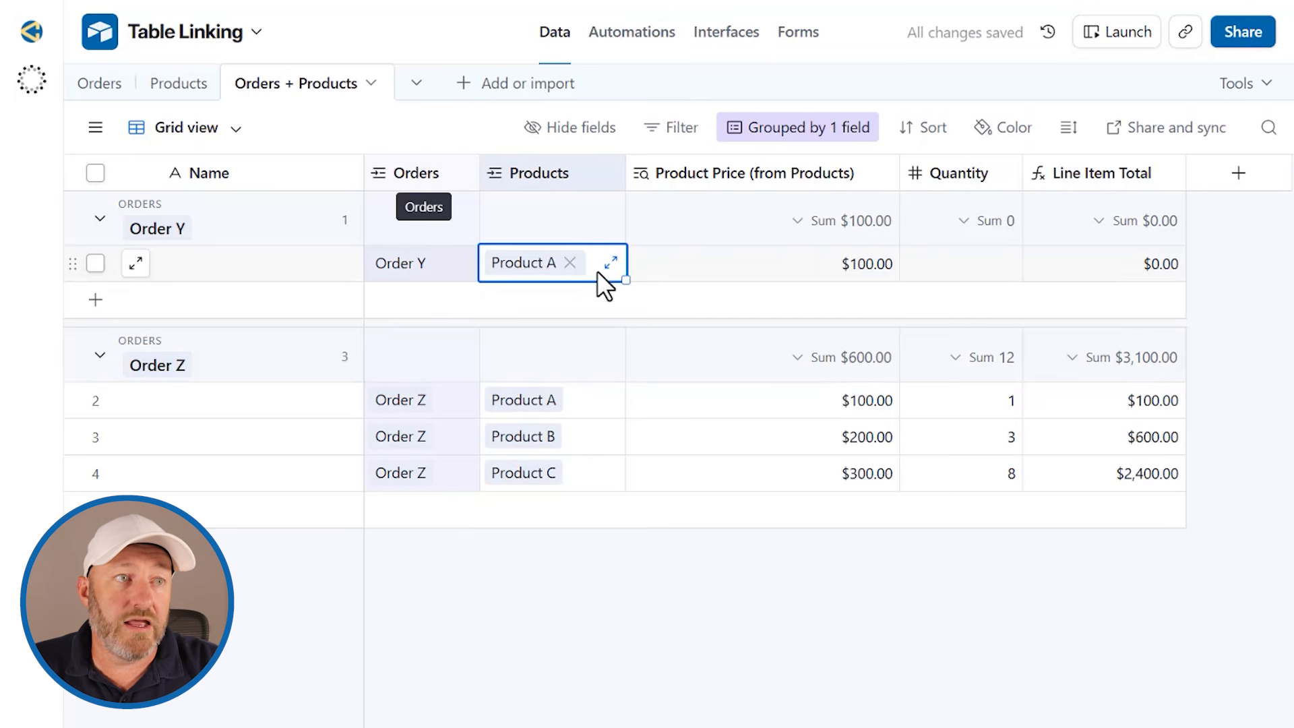
key(shift+Return)
text(b)
click(531, 418)
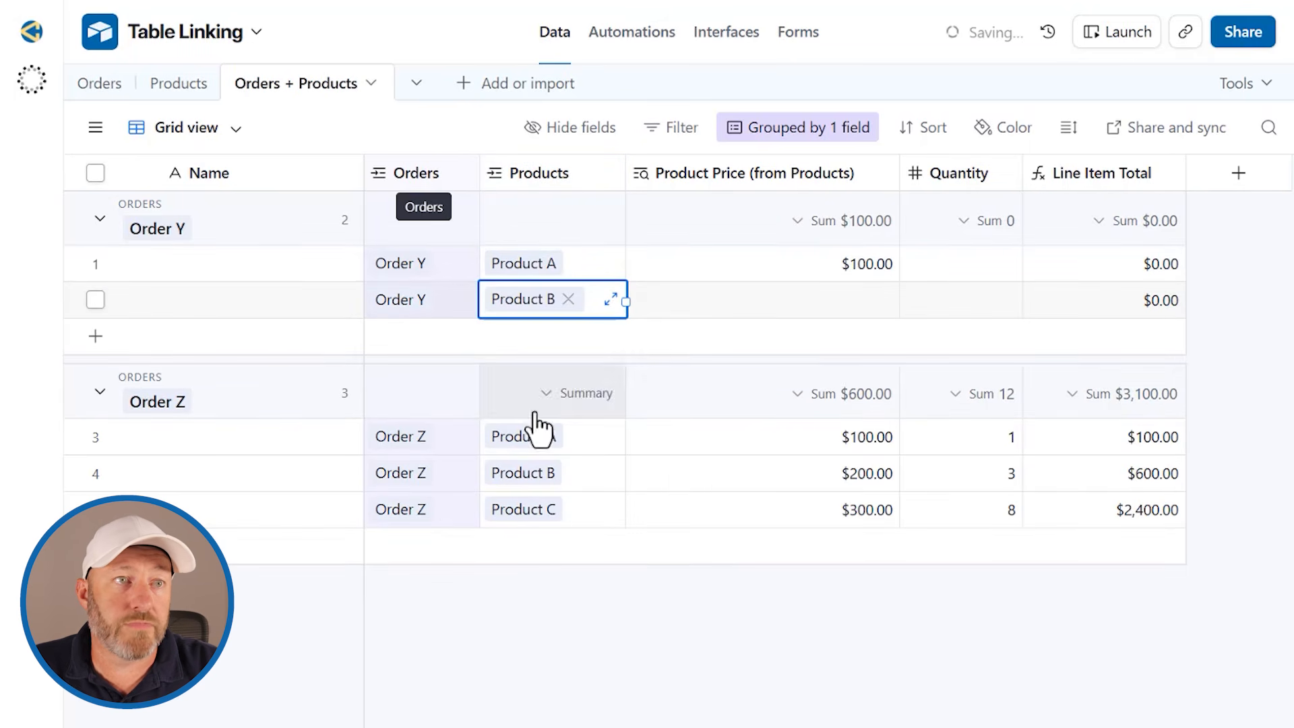
Set the Quantity to 5 for both Order Y line items, and check the order summaries in the Orders table.
click(932, 275)
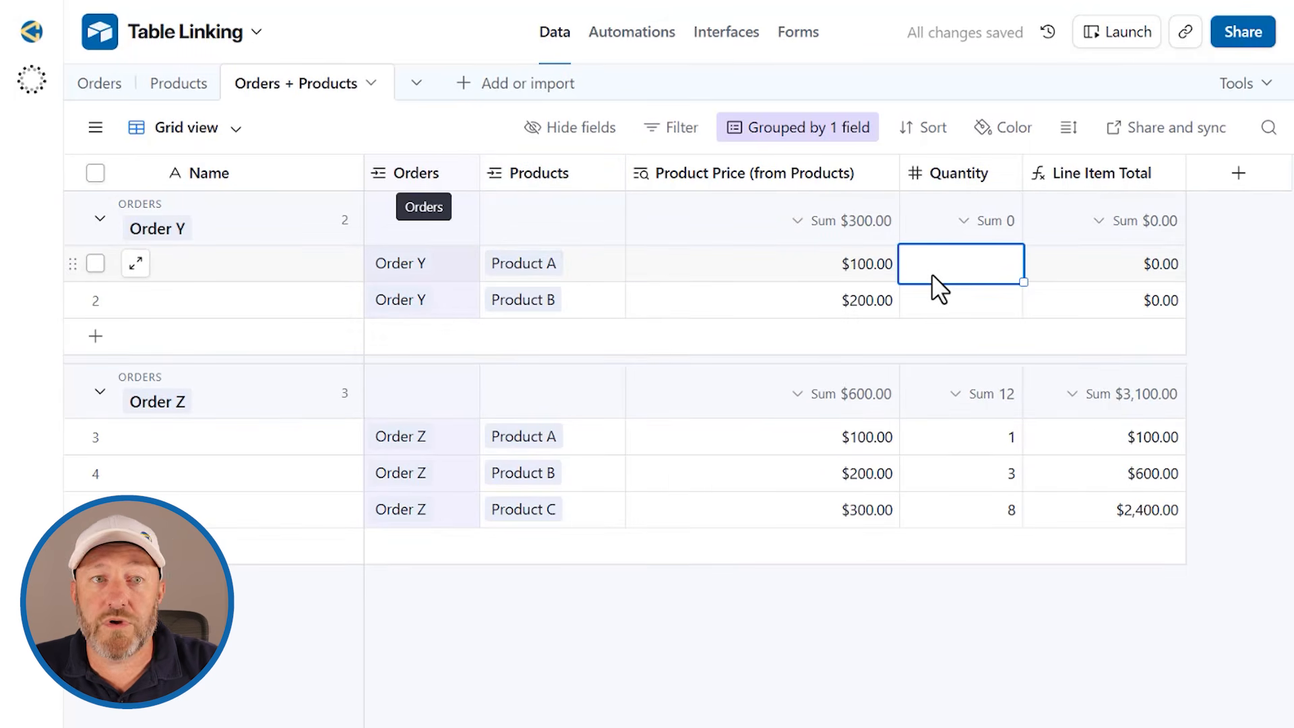
text(5)
click(965, 305)
text(5)
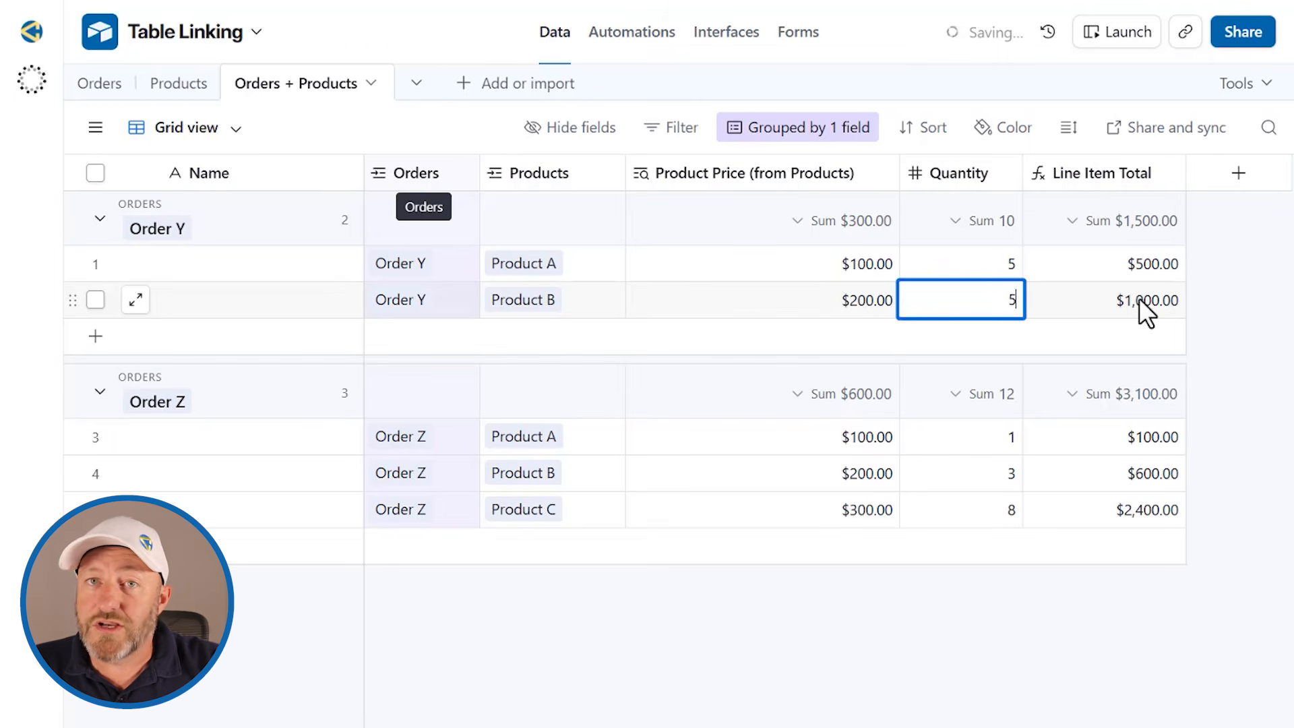
click(1233, 300)
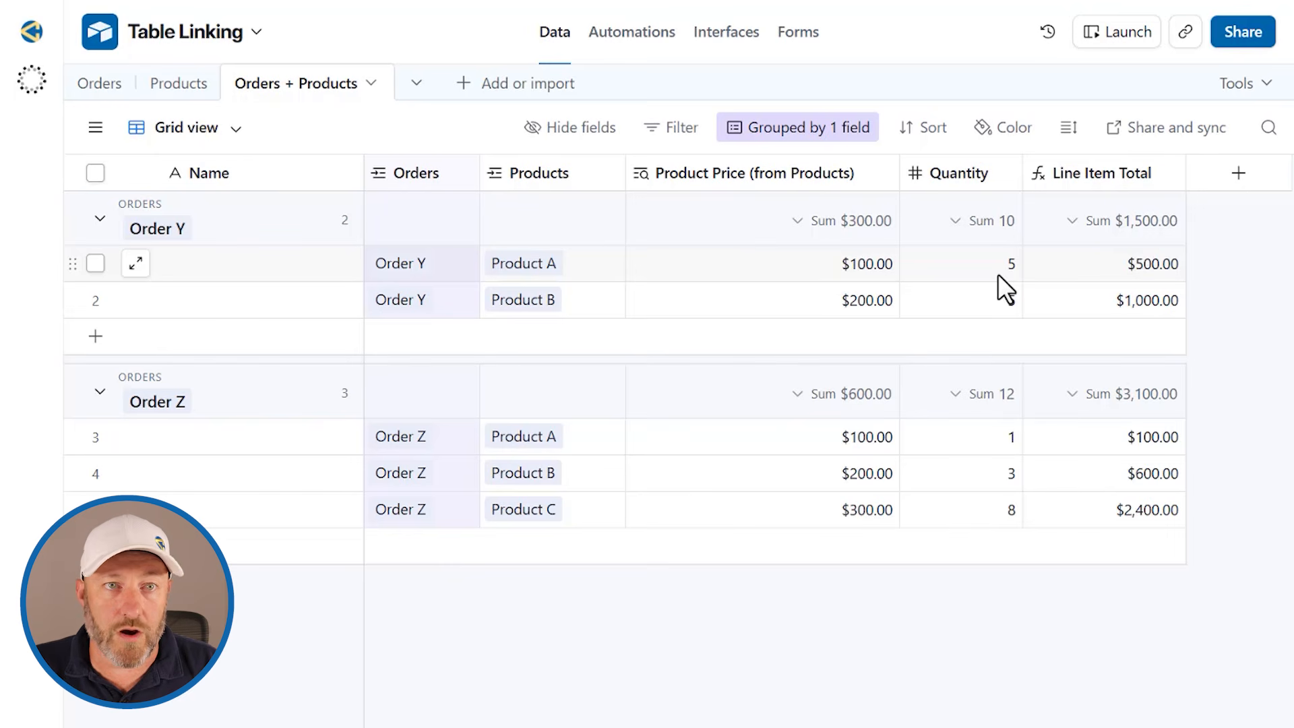
click(100, 84)
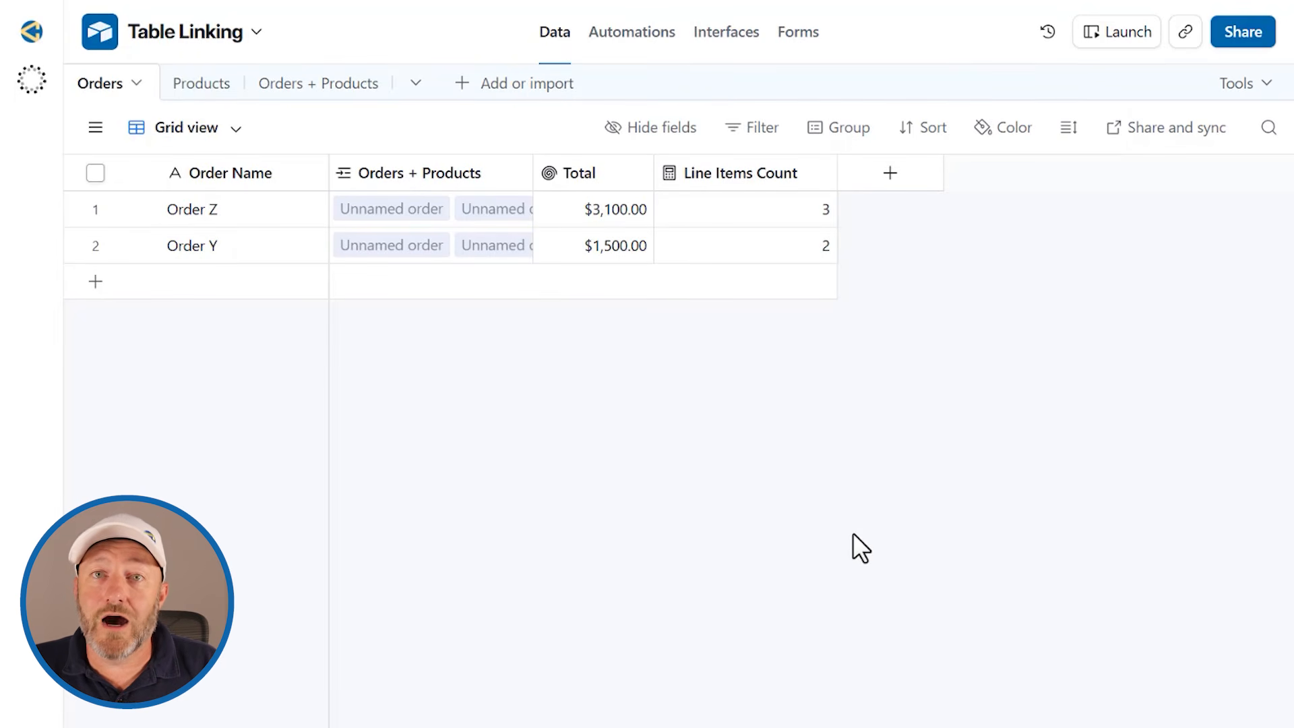
In the Orders + Products table, widen the Name column and set the Name field's type to Formula.
click(322, 92)
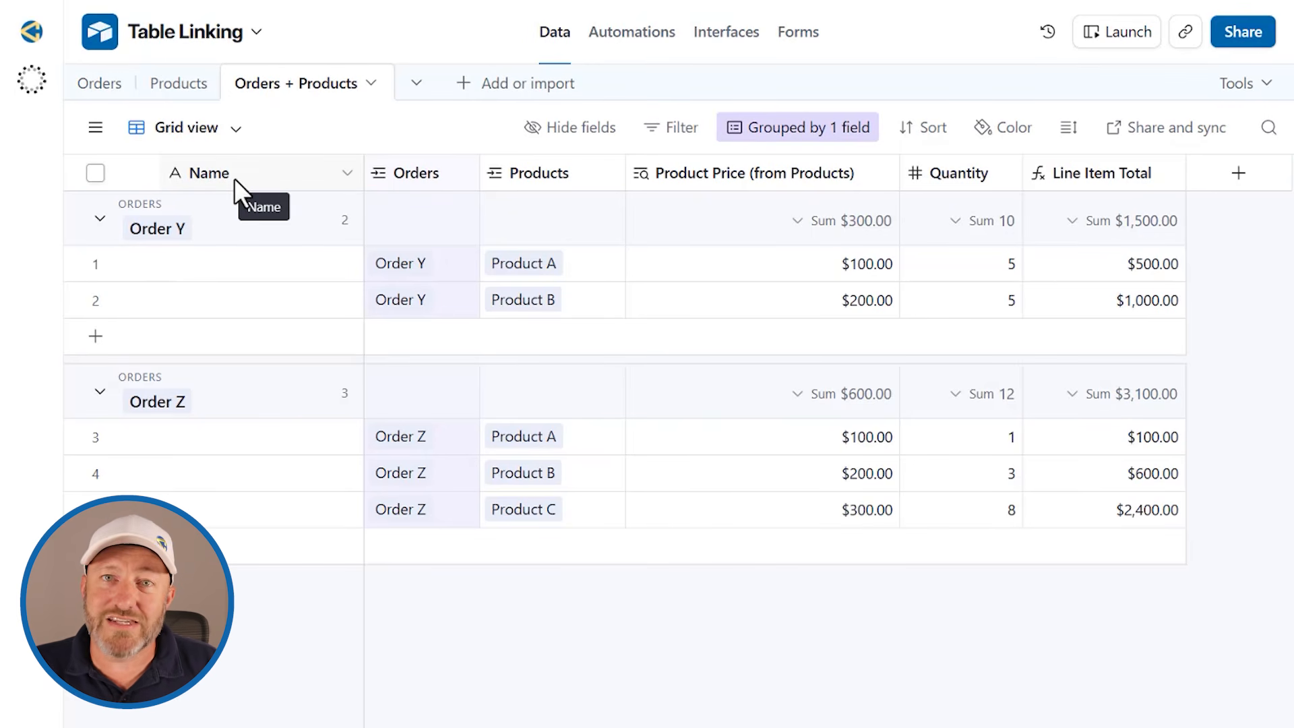
drag(363, 174, 430, 174)
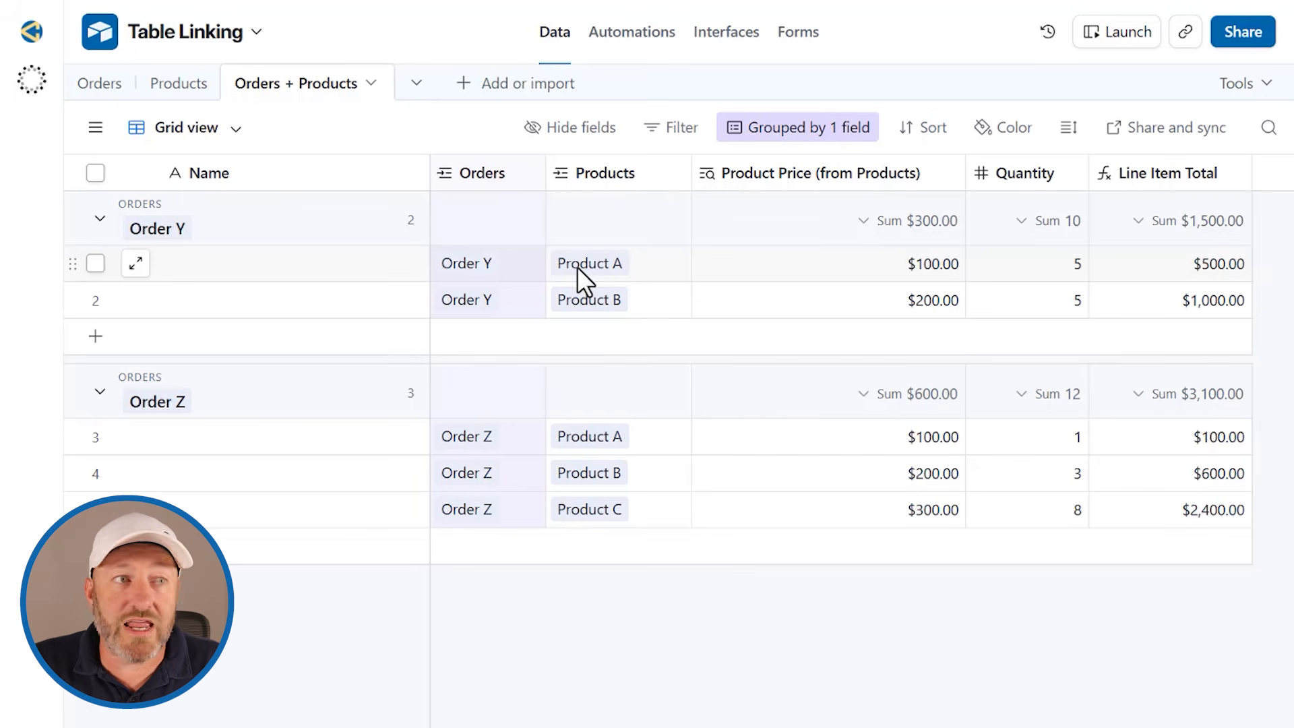
double_click(232, 176)
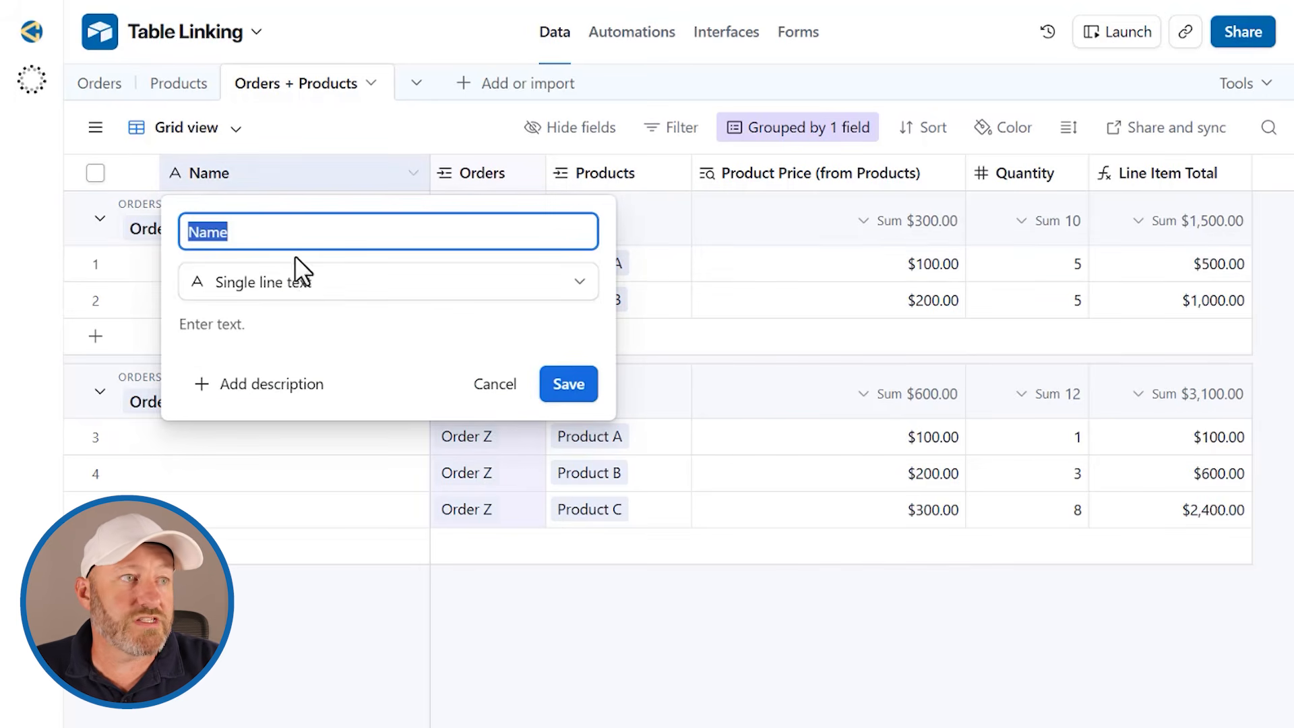
click(297, 282)
text(f)
click(277, 357)
click(253, 406)
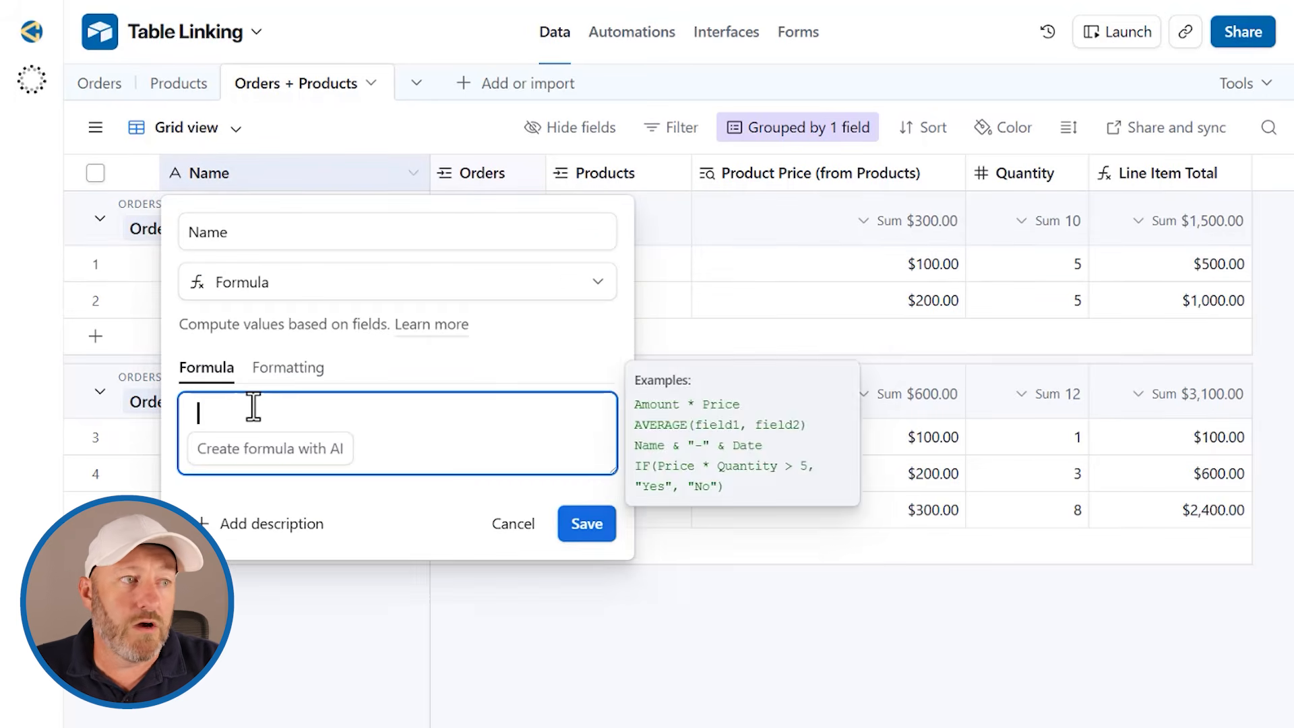
Enter the Name formula CONCATENATE(Orders,' - ',Products).
text(conc)
key(Tab)
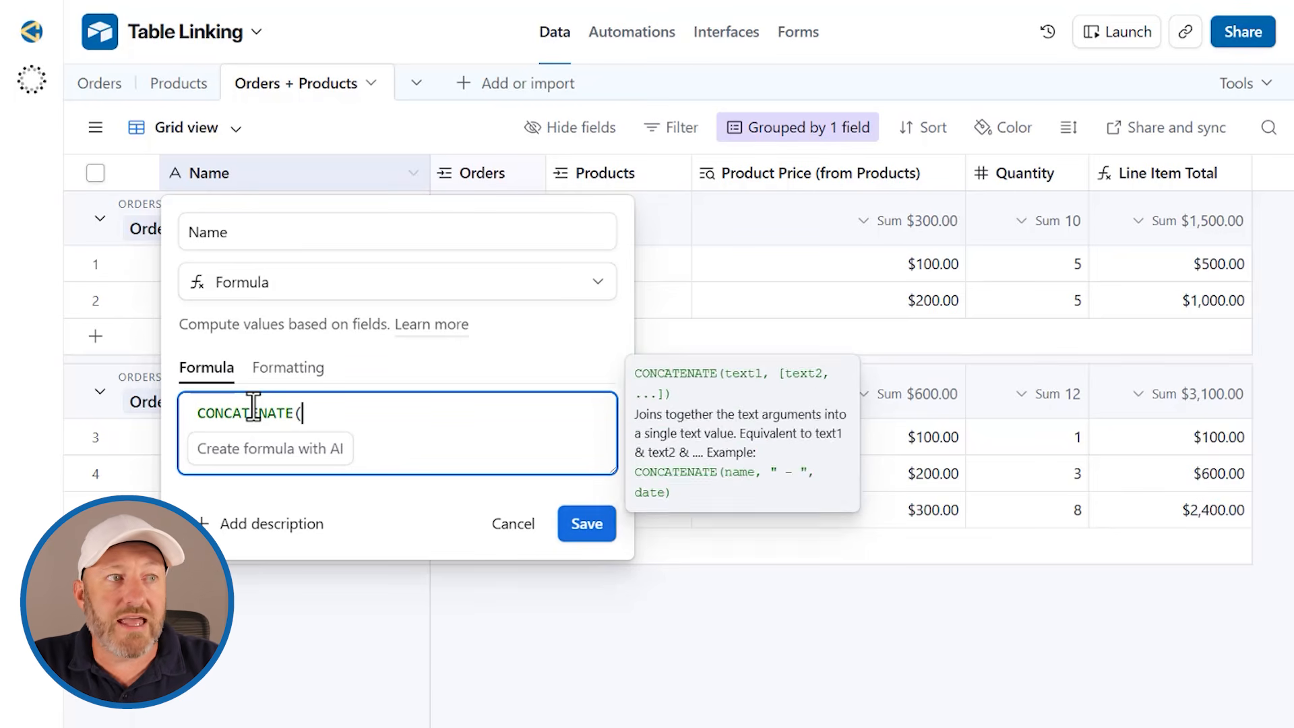
text(ord)
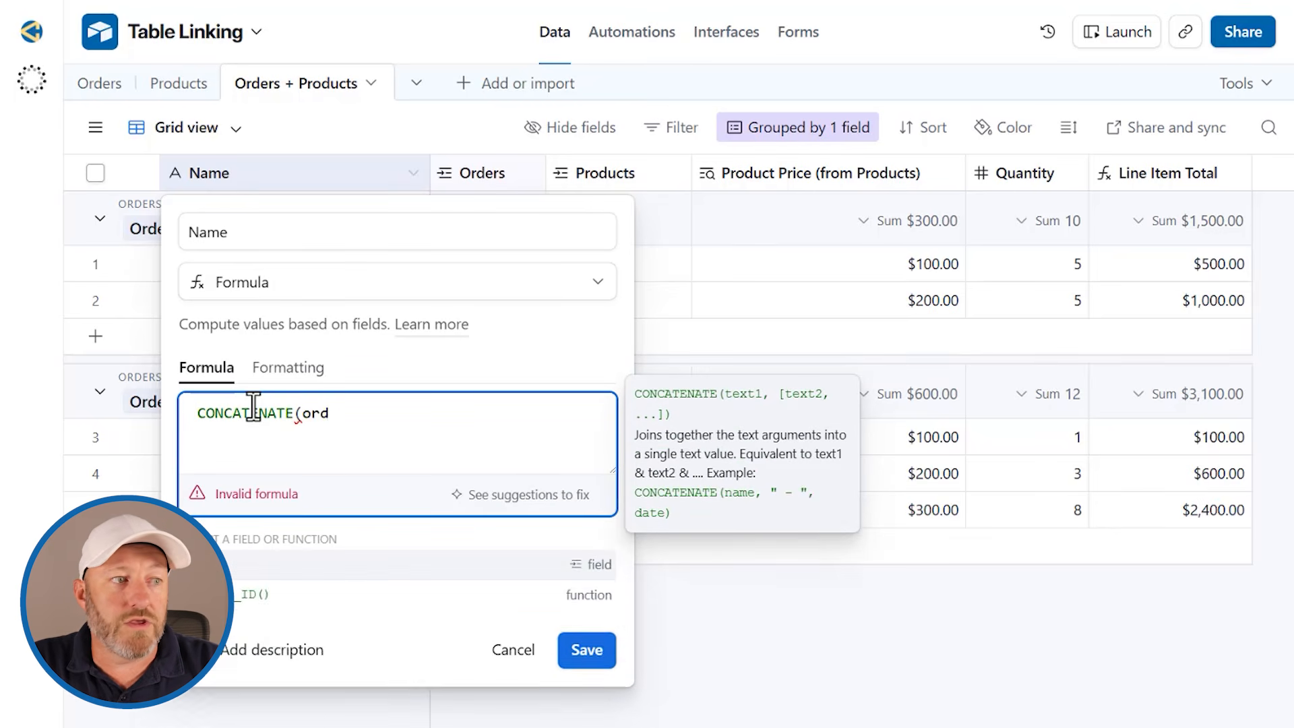
key(Tab)
text(')
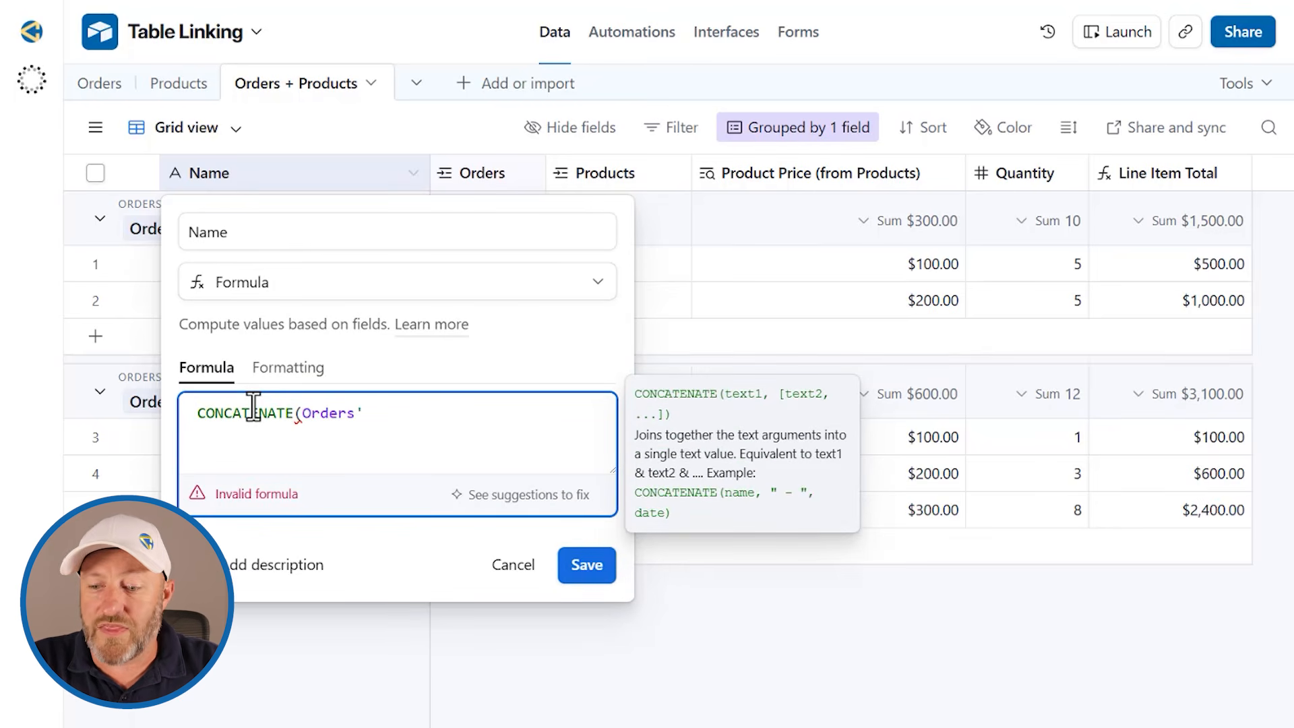
key(BackSpace)
key(BackSpace)
text(,' - ',)
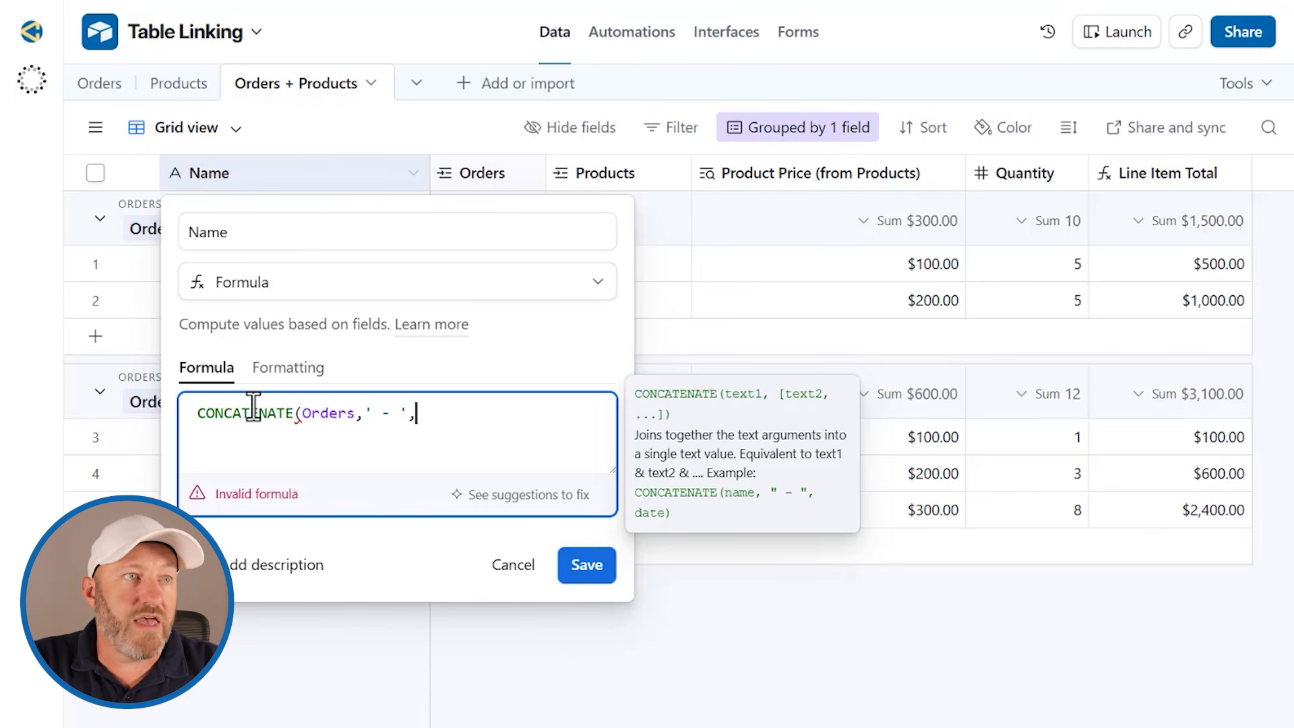
text(pro)
key(BackSpace)
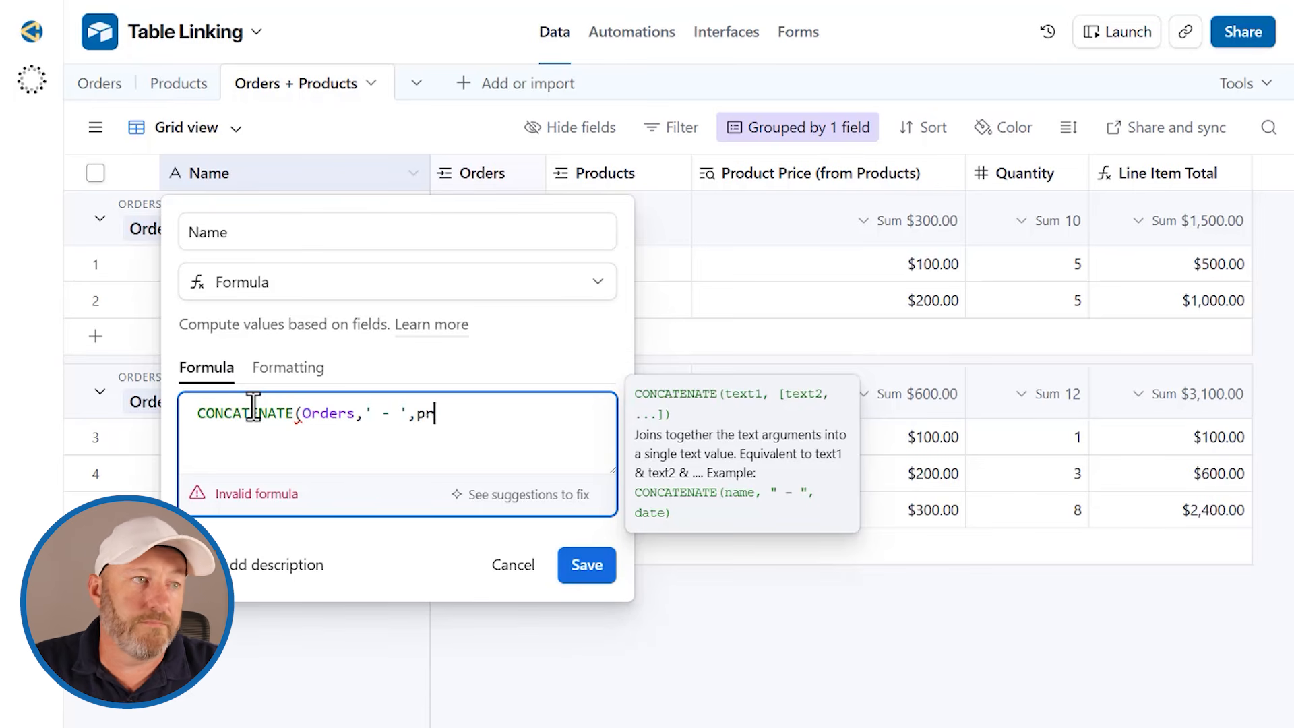
click(234, 570)
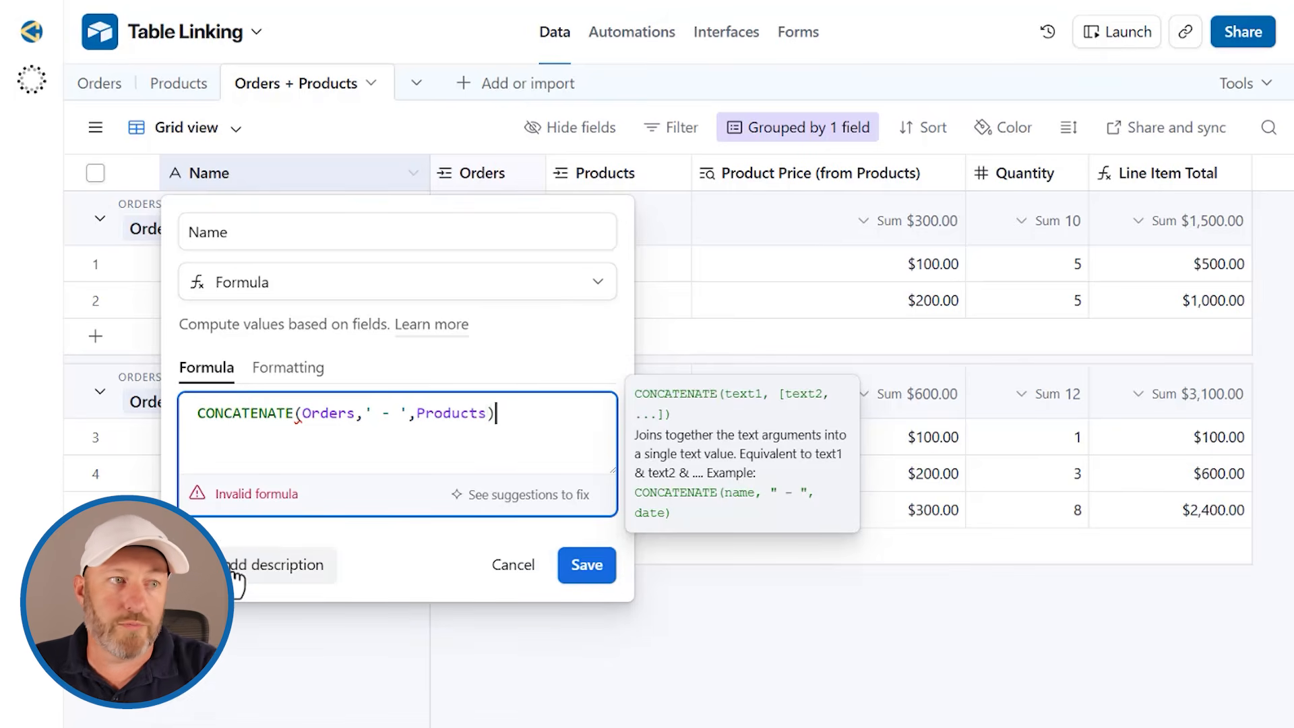
Save the Name field as a formula, confirm the change to its dependencies, and narrow the Name column.
click(585, 525)
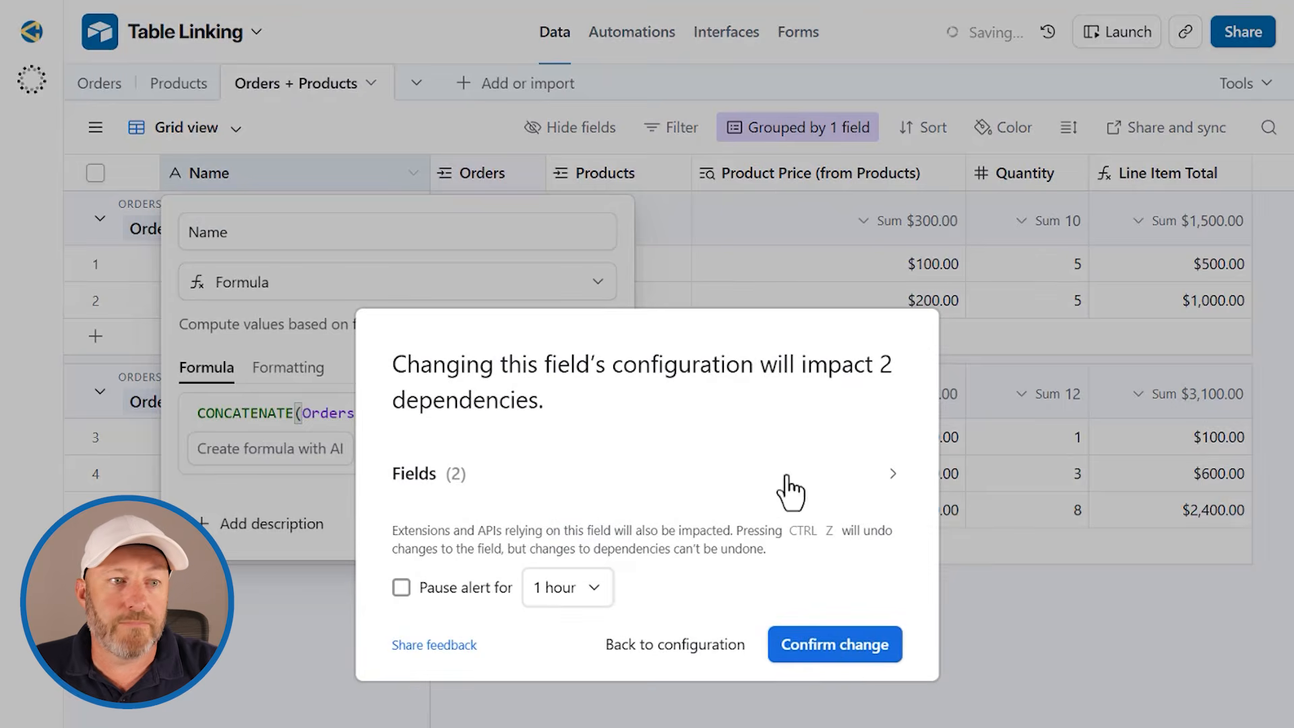
click(846, 653)
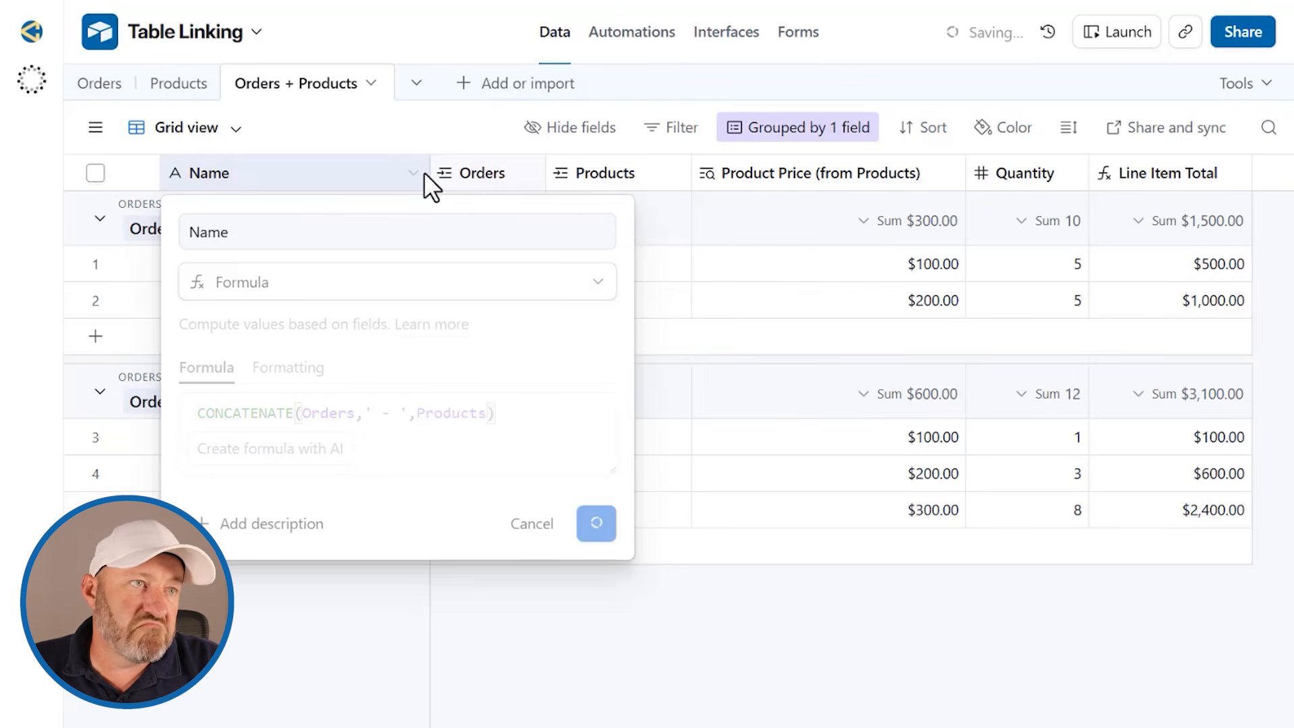
drag(423, 174, 358, 174)
click(202, 269)
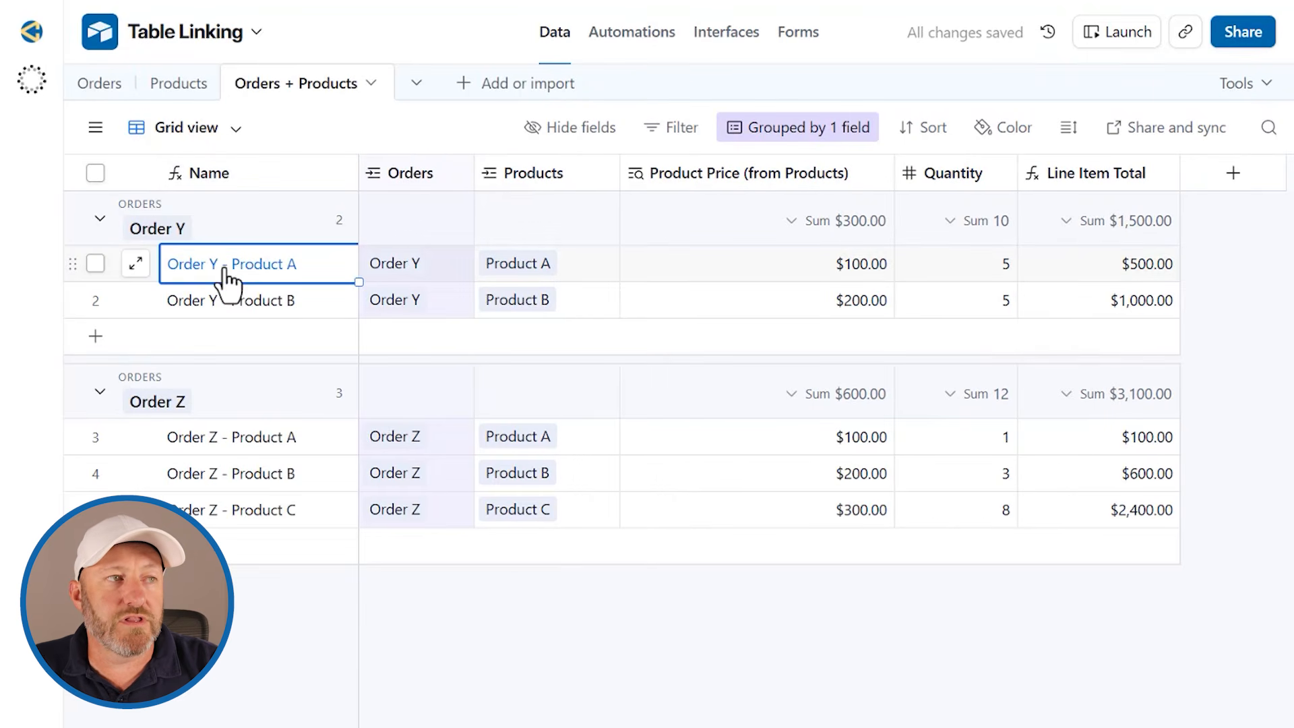